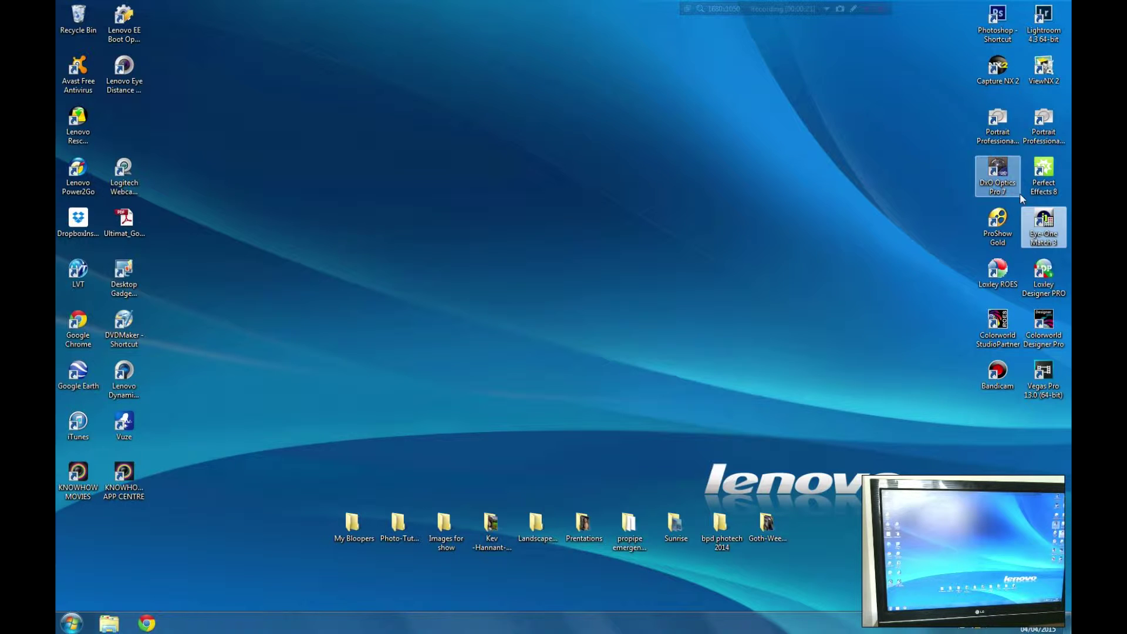
Step: Launch Eye-One Match 3 and choose monitor profiling in Advanced mode
double_click(1045, 221)
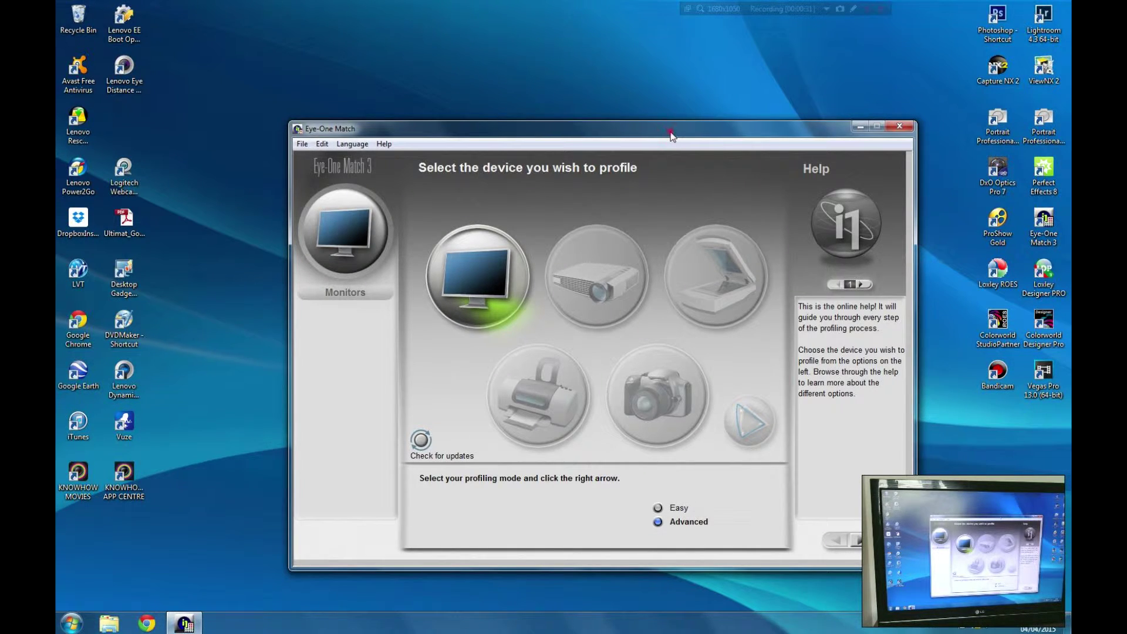
left_click_drag(670, 131, 642, 132)
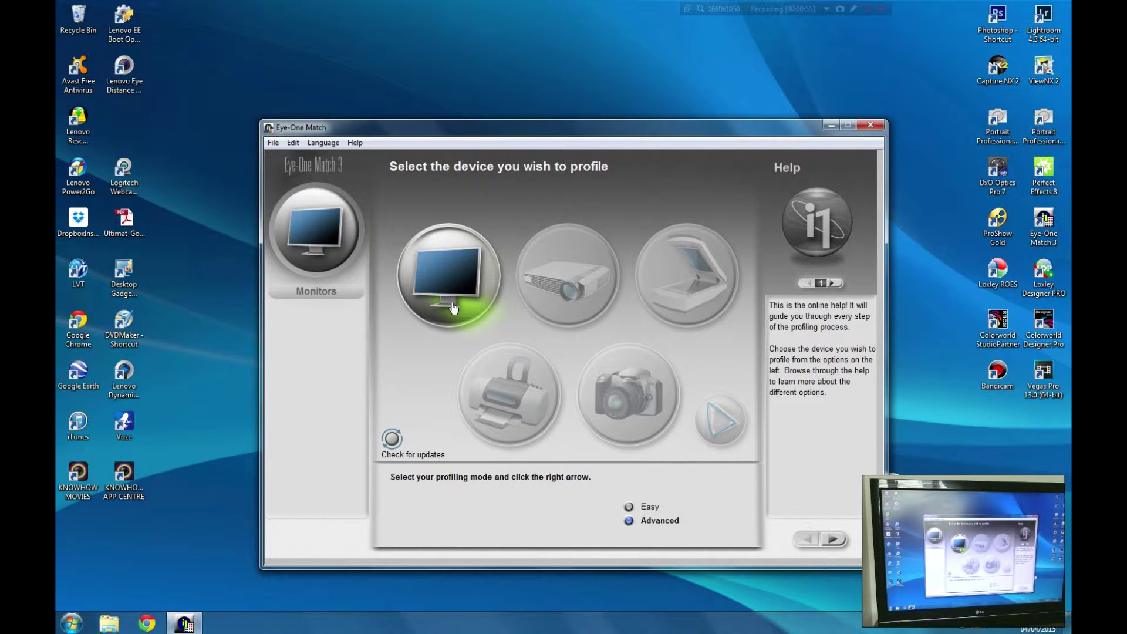
left_click(627, 509)
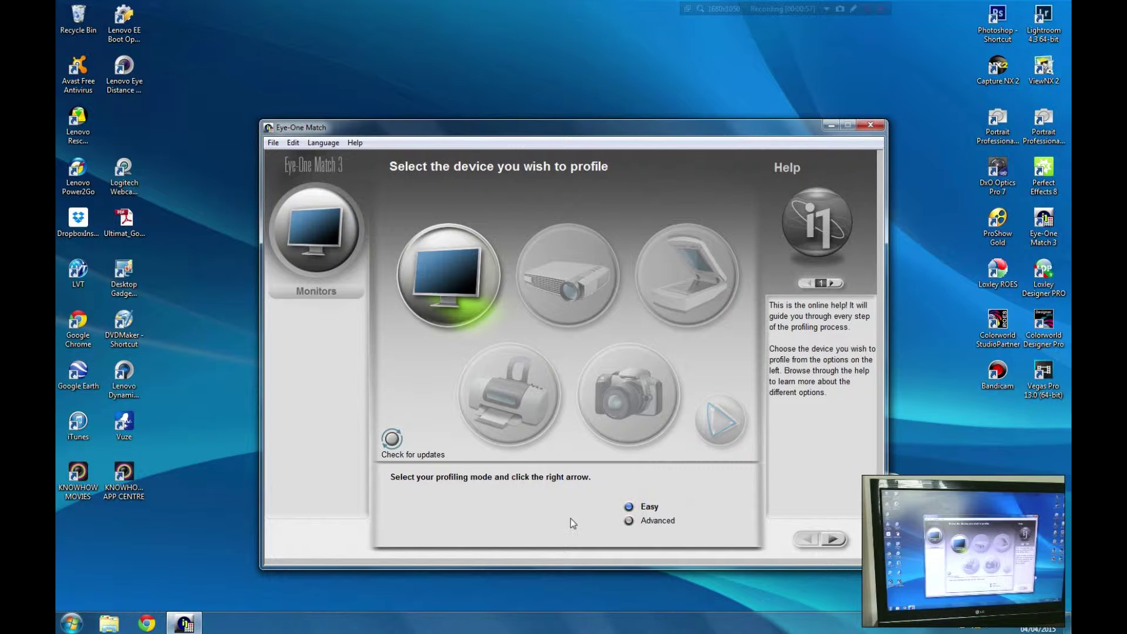
left_click(629, 522)
left_click(833, 540)
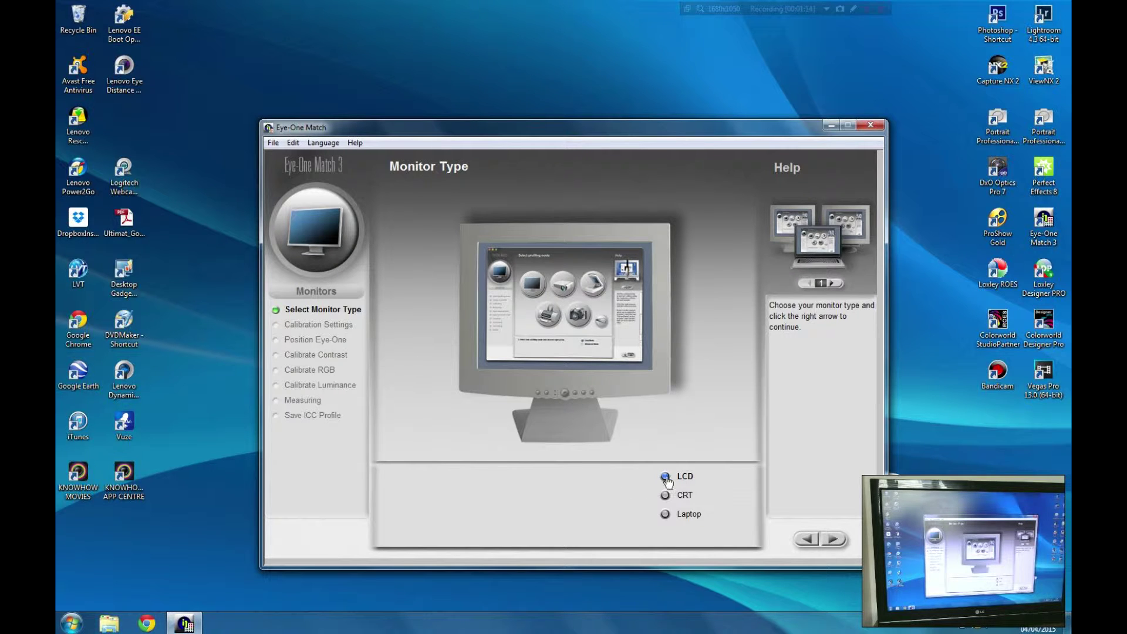
Step: Preview the CRT and Laptop options, then choose LCD as the monitor type
left_click(665, 496)
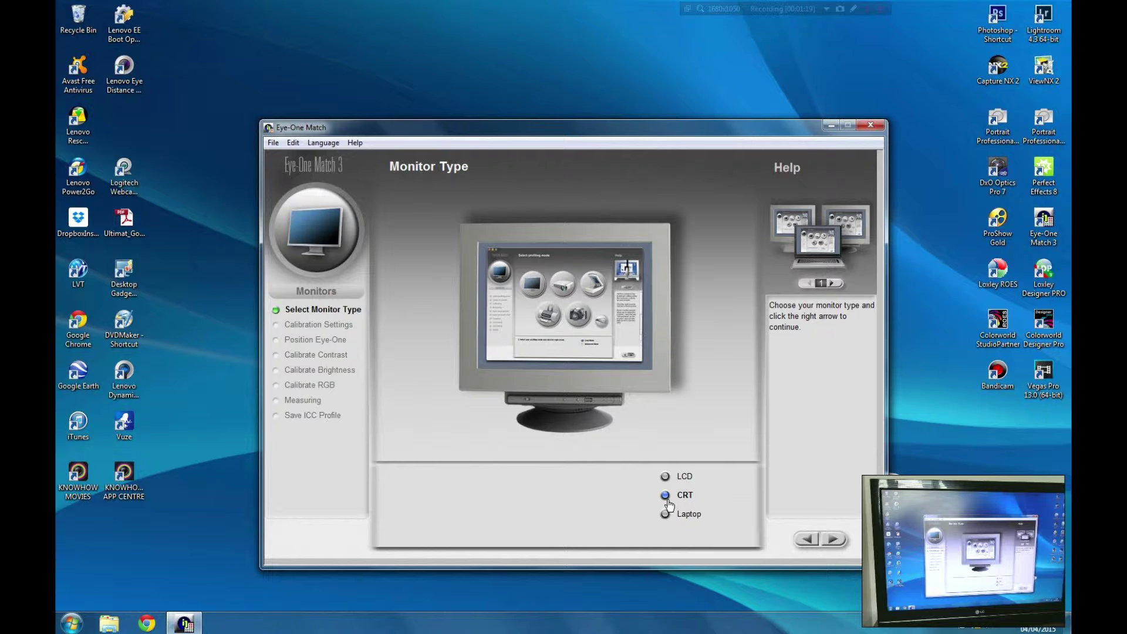
left_click(664, 516)
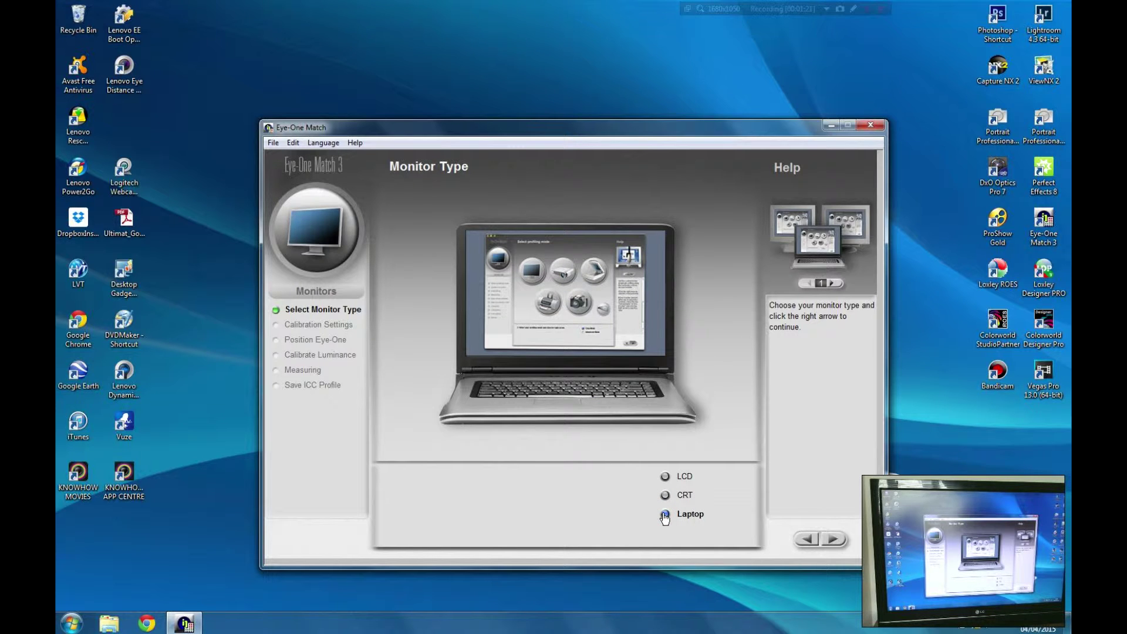
left_click(665, 477)
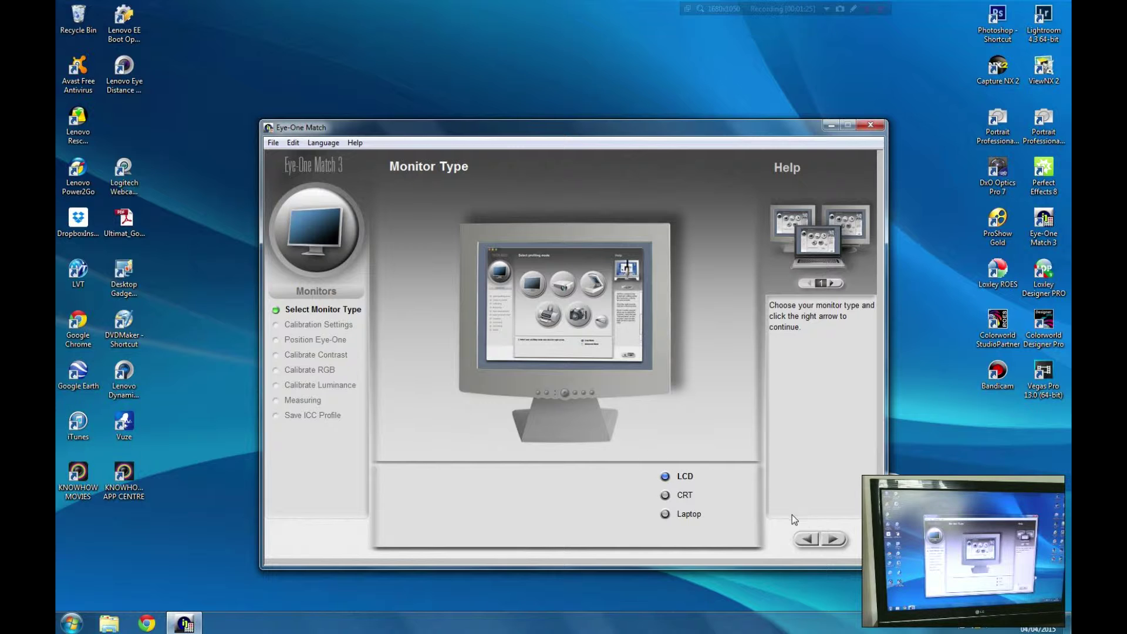
left_click(833, 541)
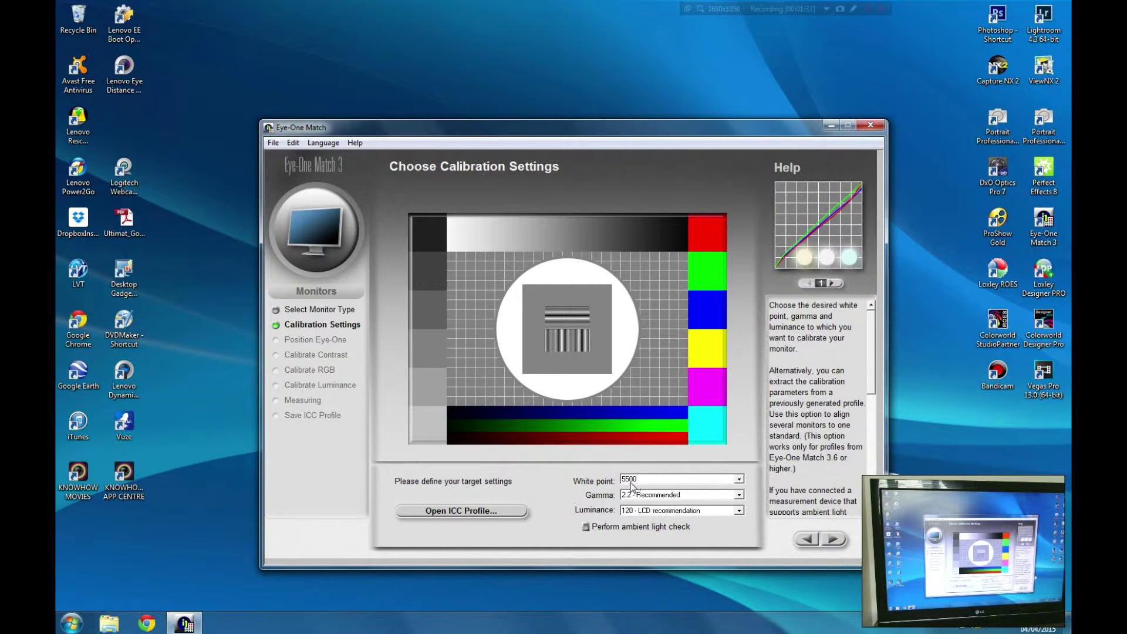
left_click(738, 480)
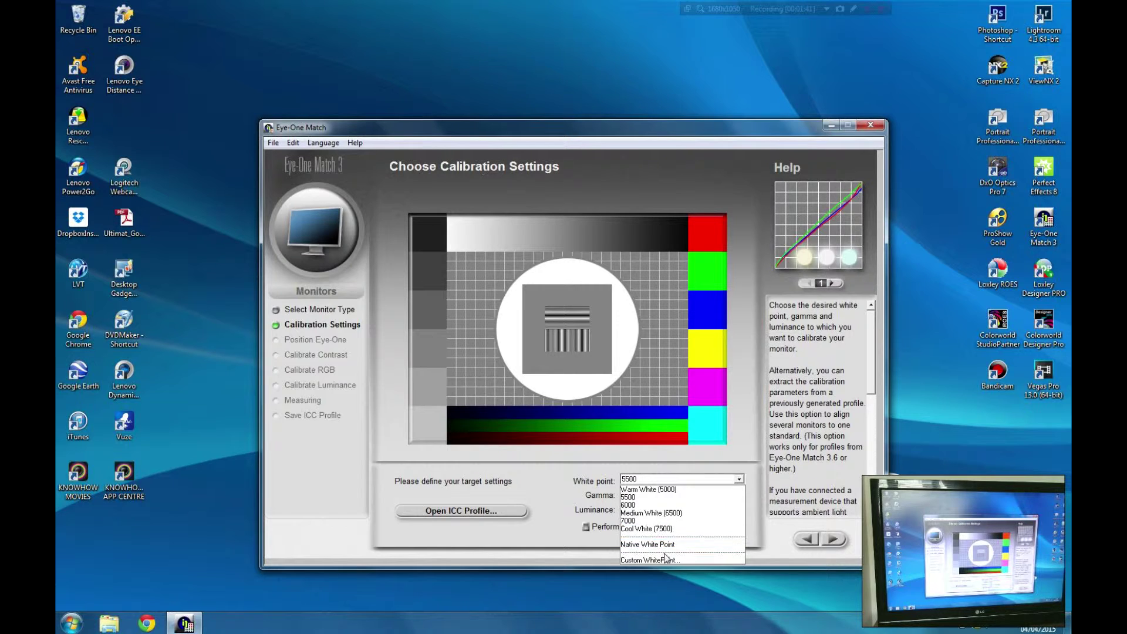
left_click(624, 497)
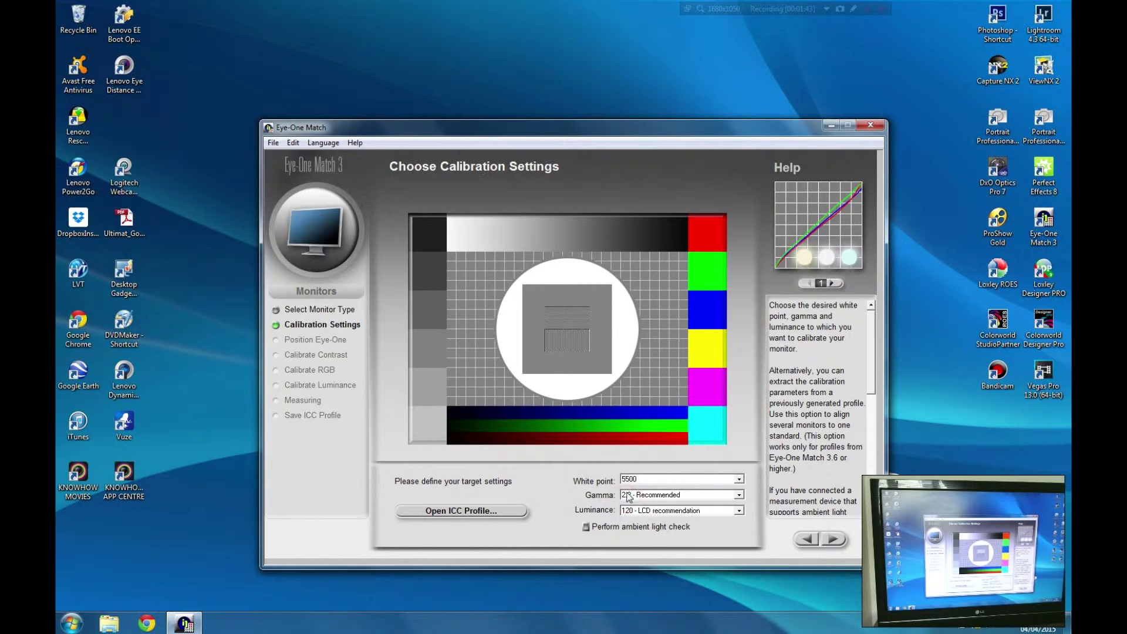
left_click(739, 496)
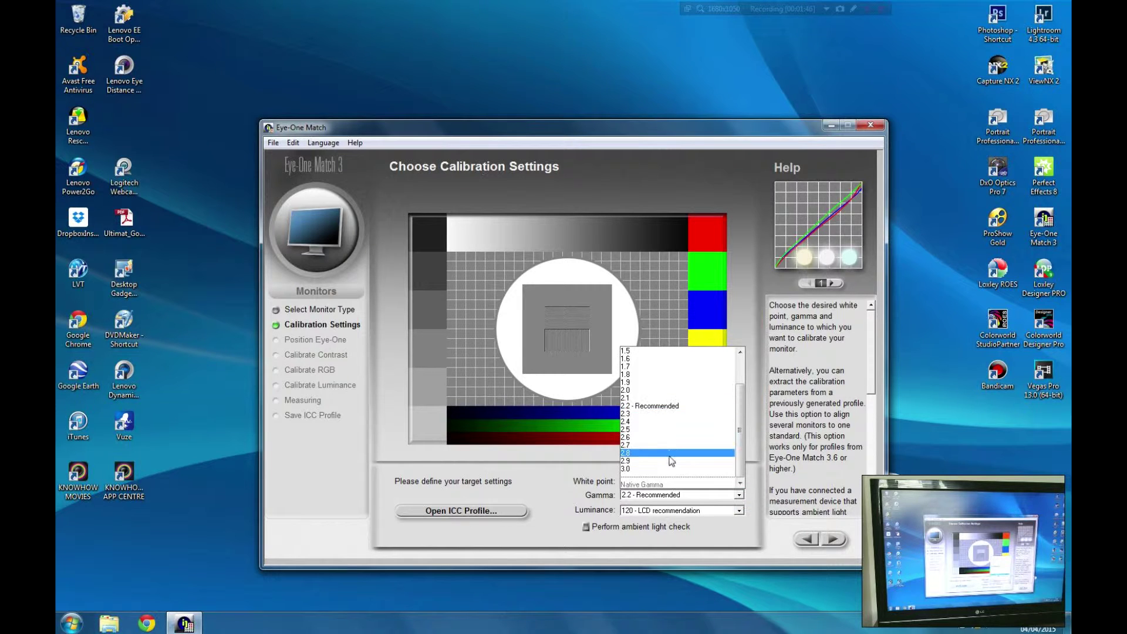
left_click(670, 409)
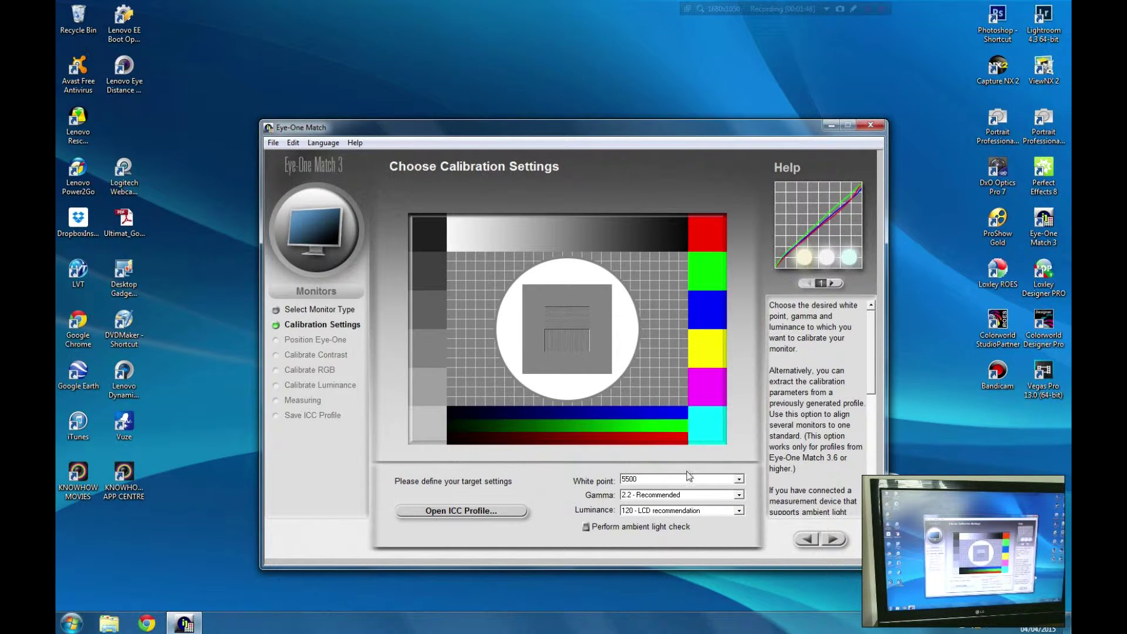
left_click(739, 511)
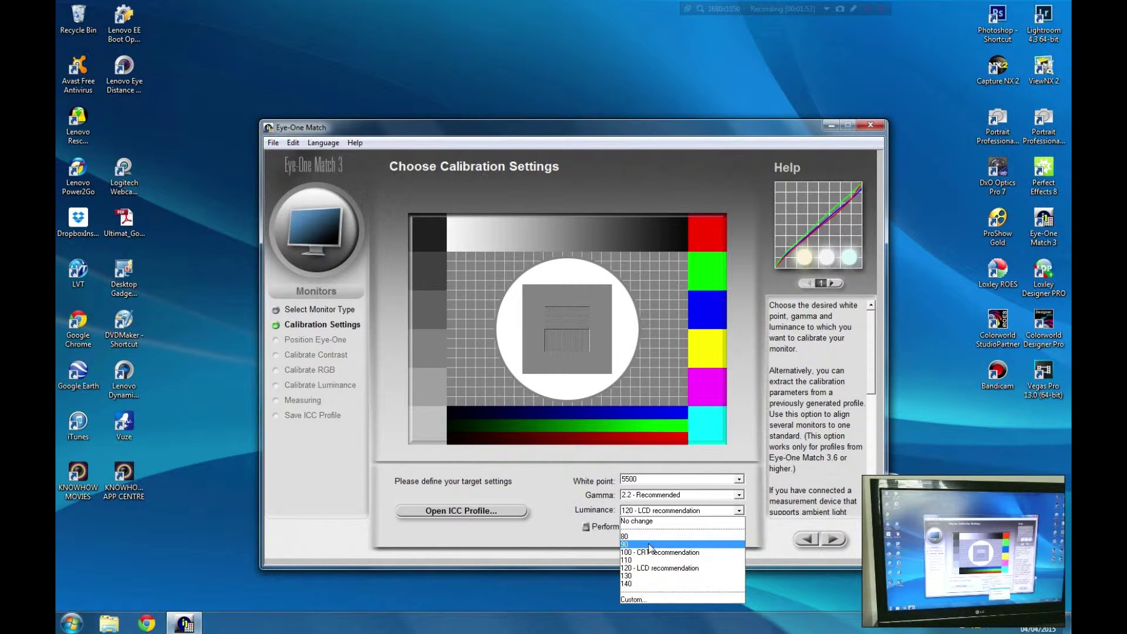
left_click(652, 570)
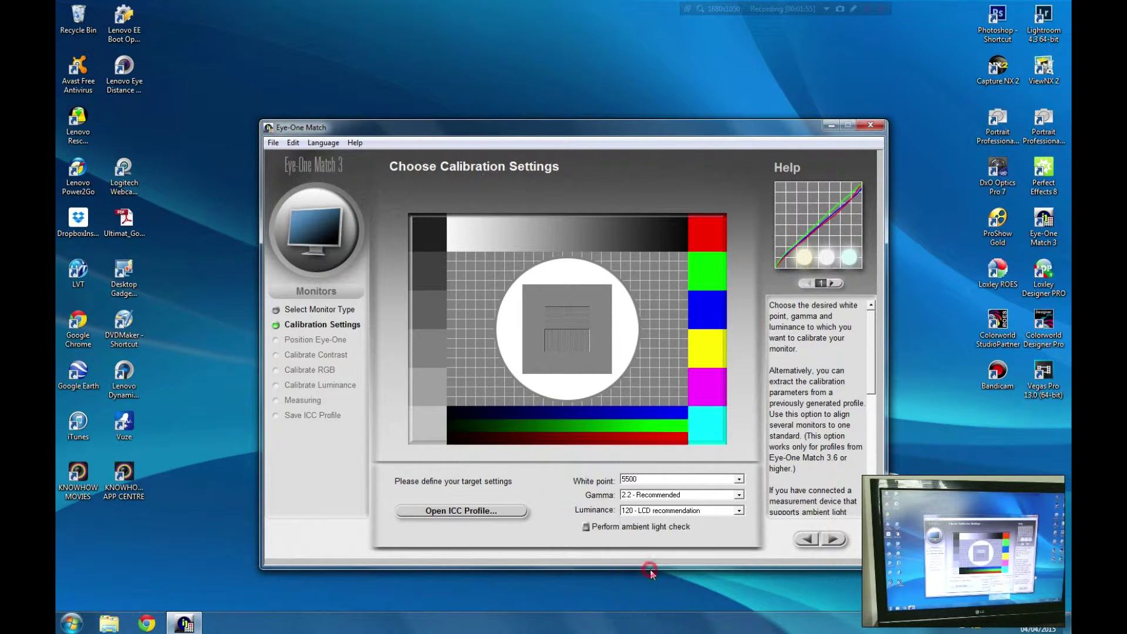
left_click(598, 535)
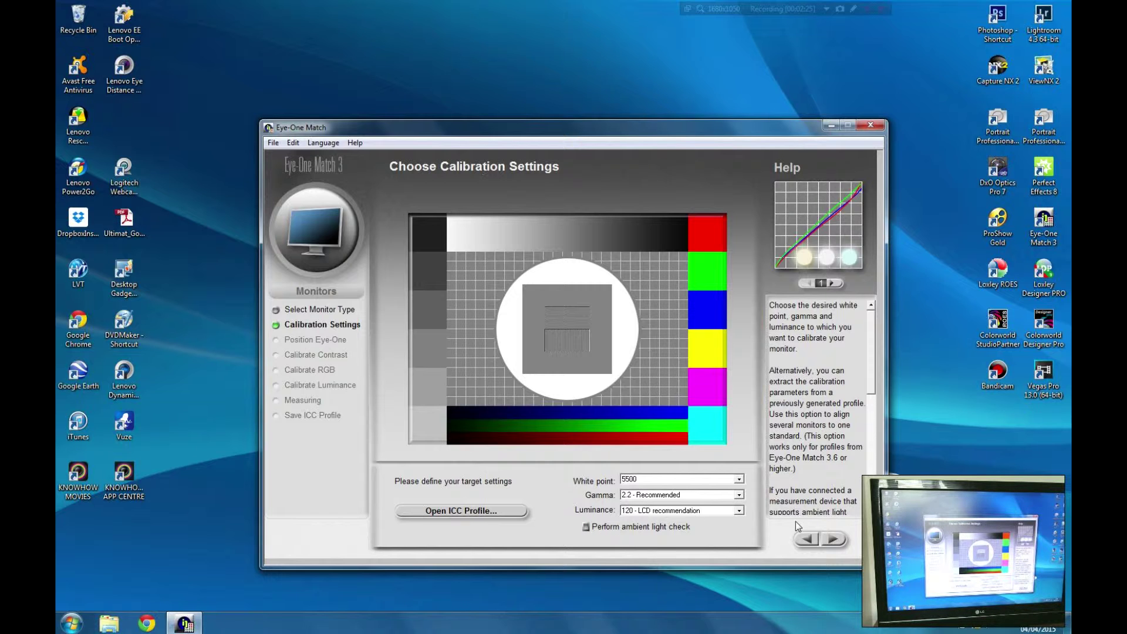
Step: Advance past the Eye-One device placement step to Set the Contrast
left_click(832, 543)
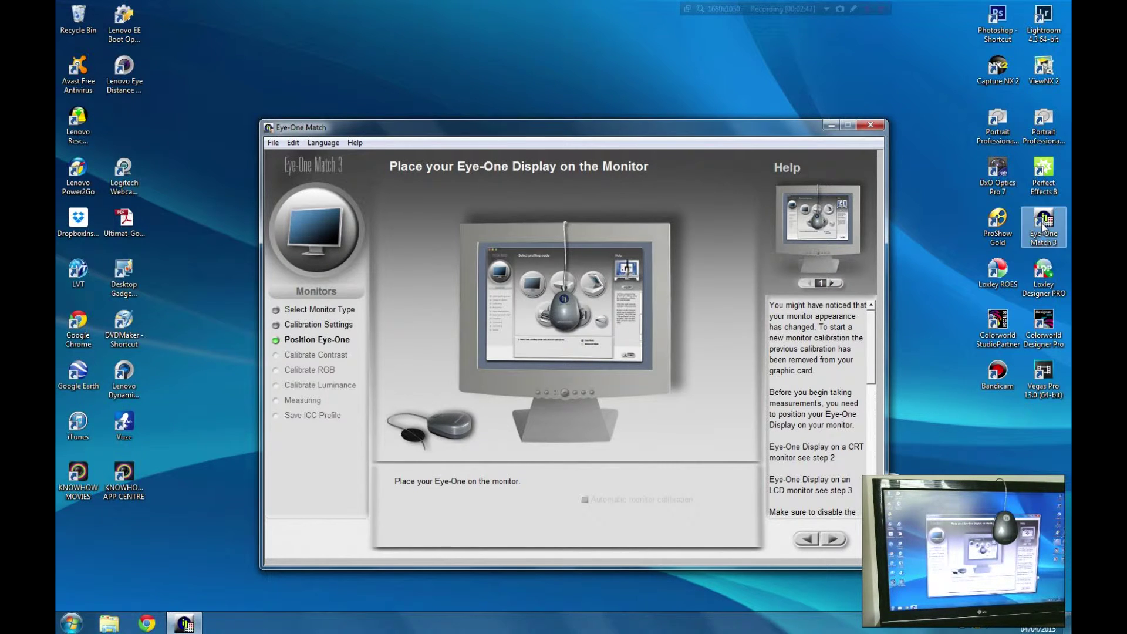
left_click(832, 539)
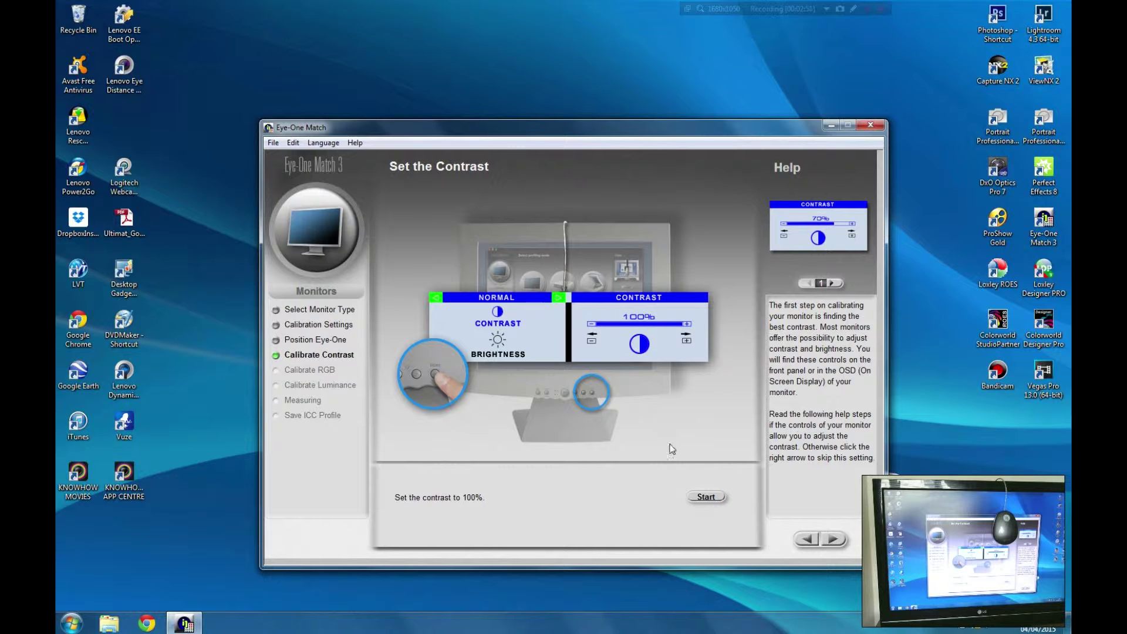
left_click(700, 500)
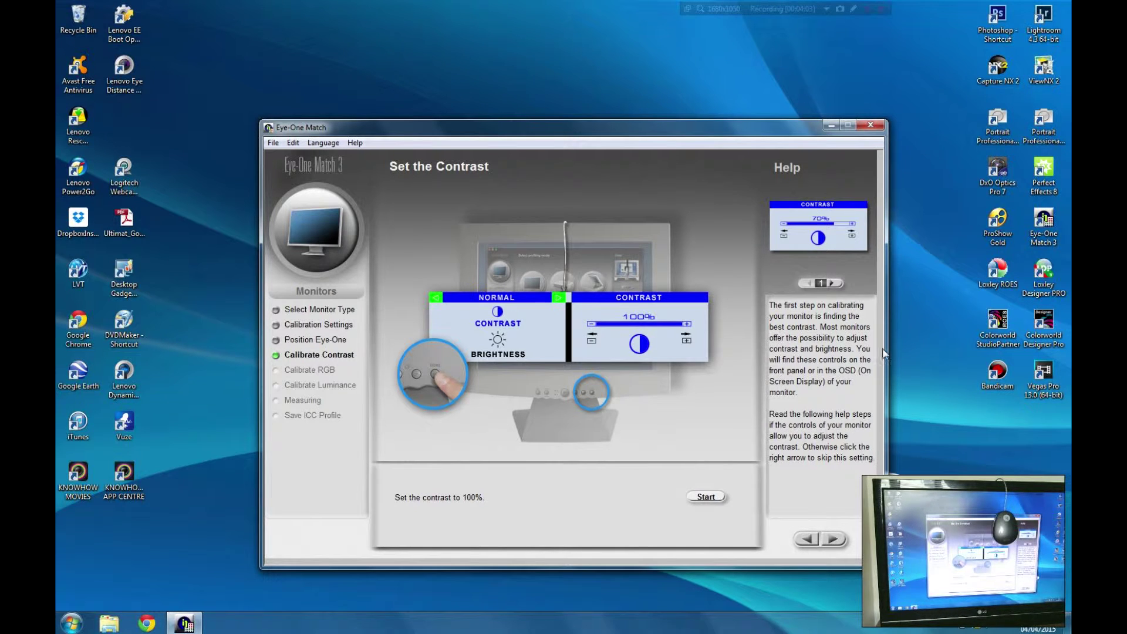
Step: Use RGB Controls for the white point instead of RGB Presets, and start measuring
left_click(833, 541)
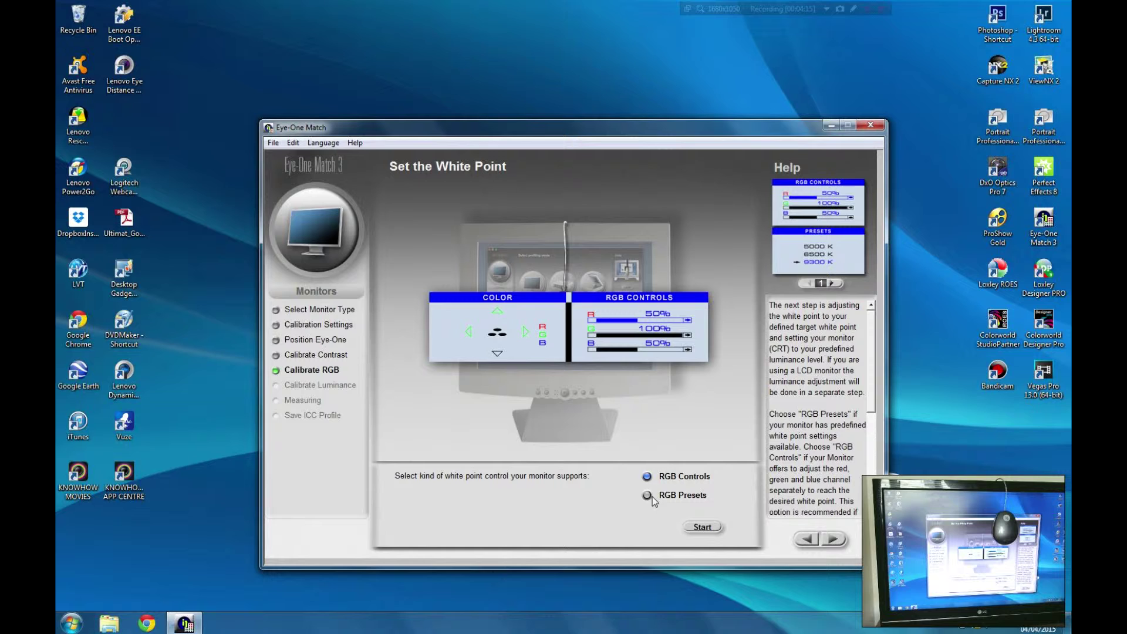
left_click(648, 498)
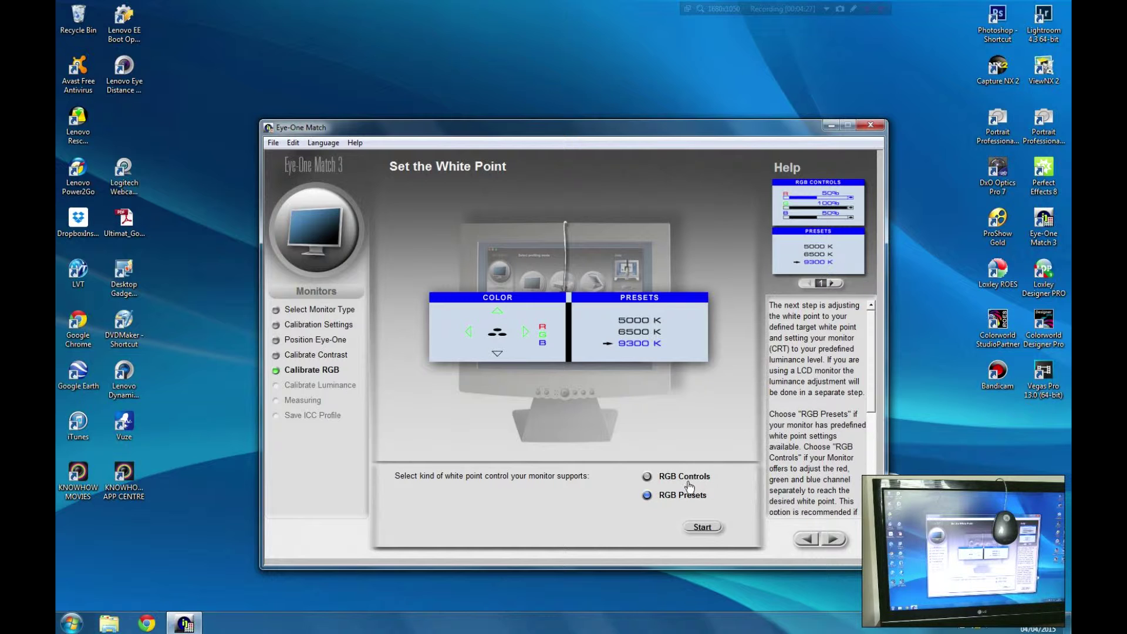
left_click(647, 478)
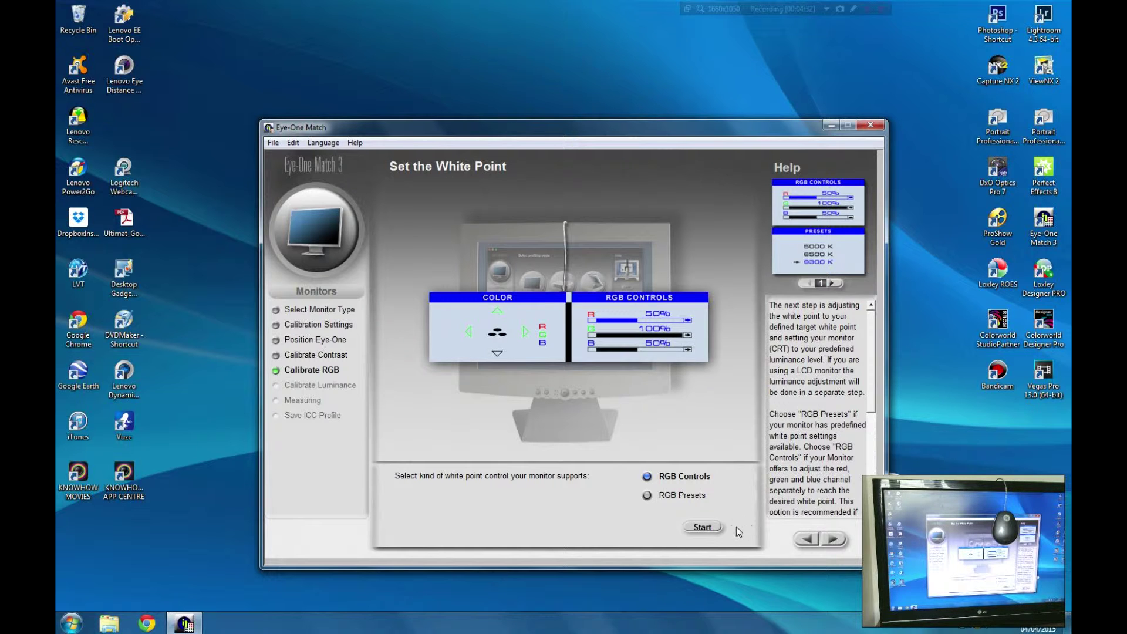
left_click(716, 528)
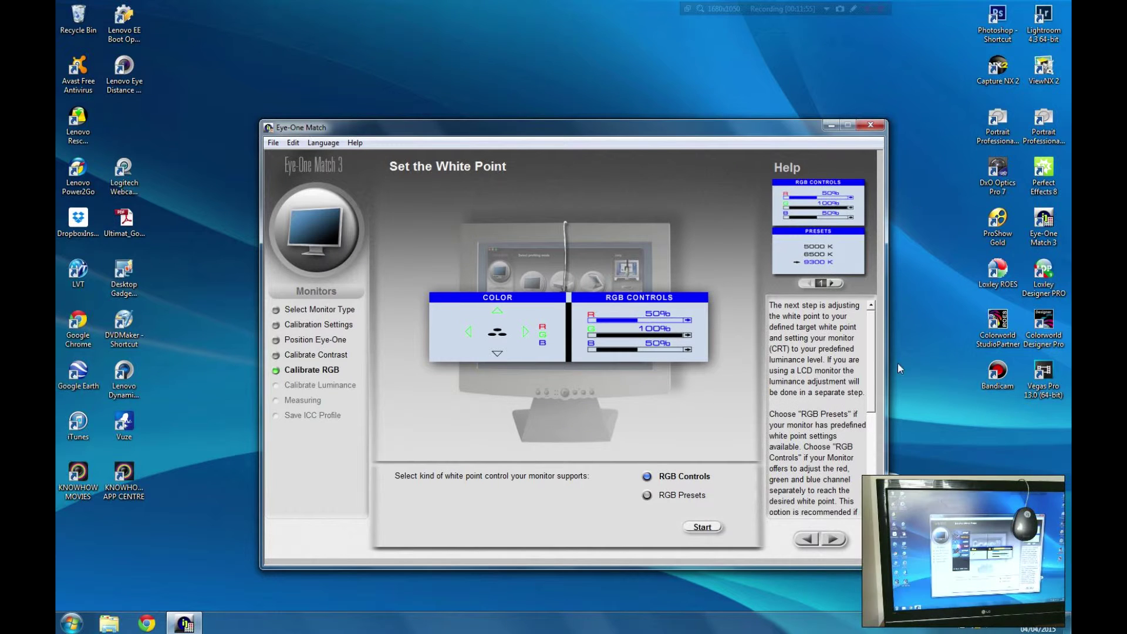
Step: Advance from the white point step to Set your luminance
left_click(833, 538)
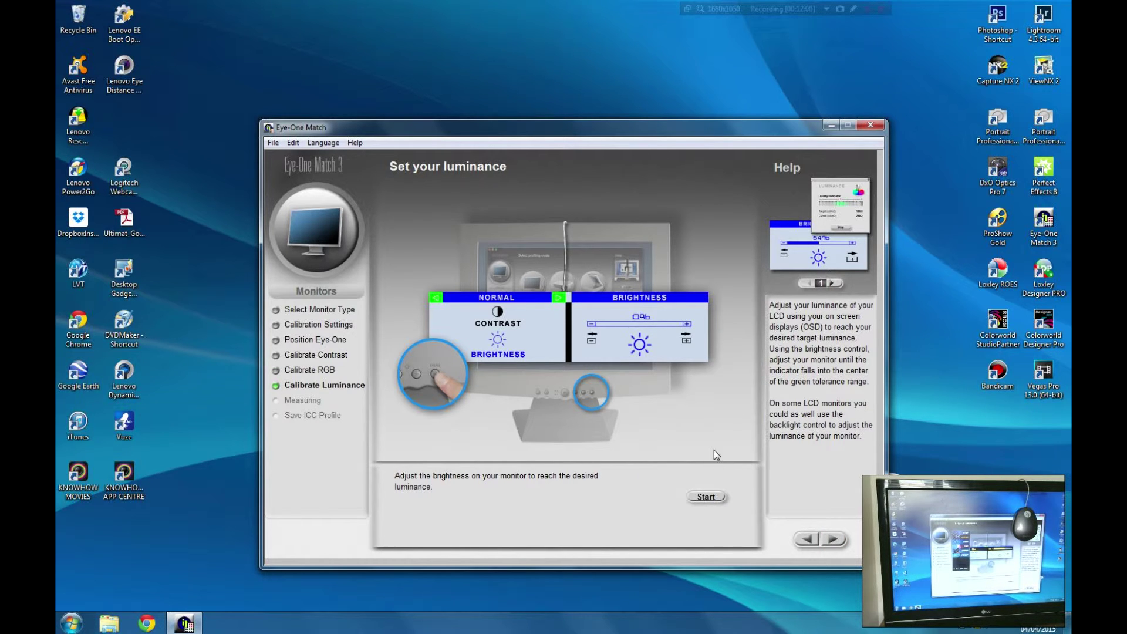
Step: Start the luminance measurement on the Set your luminance page
left_click(705, 499)
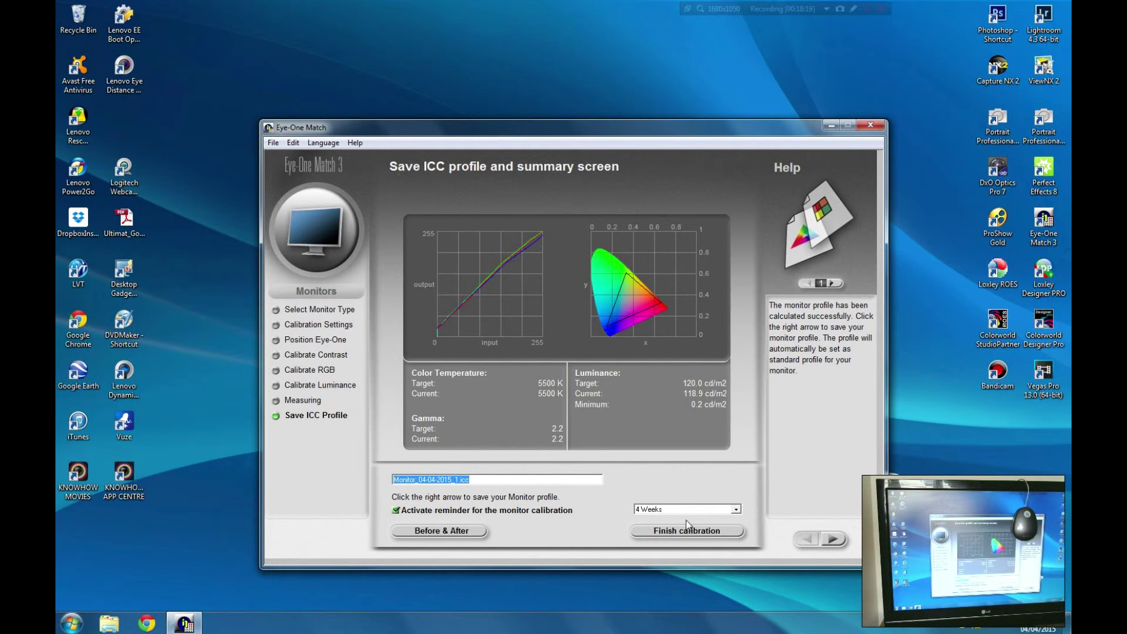
Step: Change the calibration reminder interval from 4 Weeks to 1 Week
left_click(736, 510)
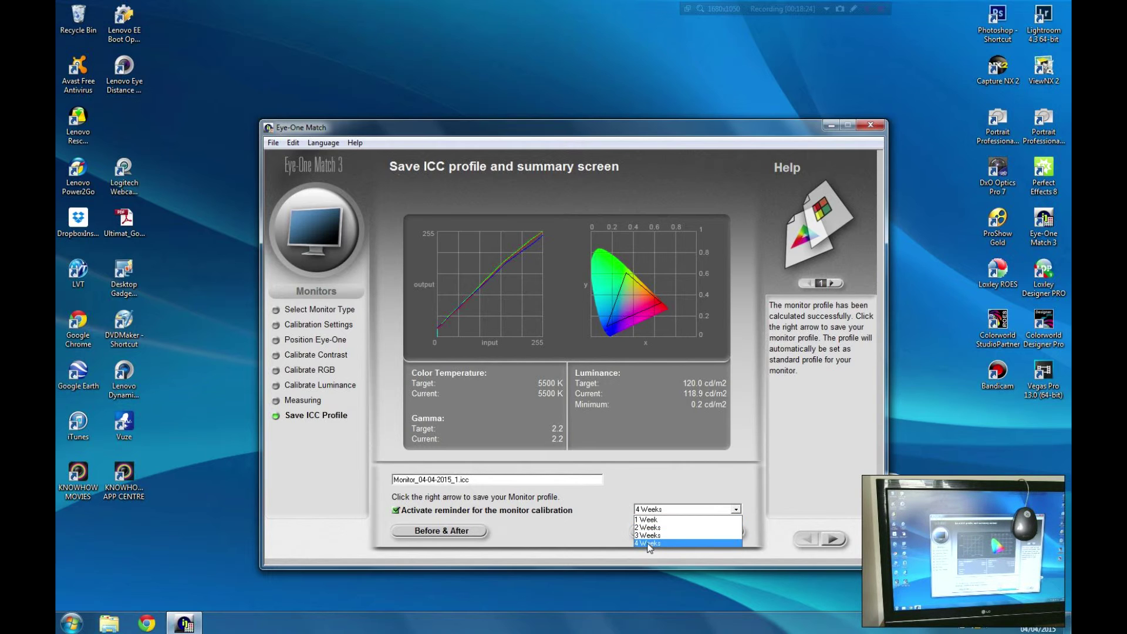
left_click(648, 520)
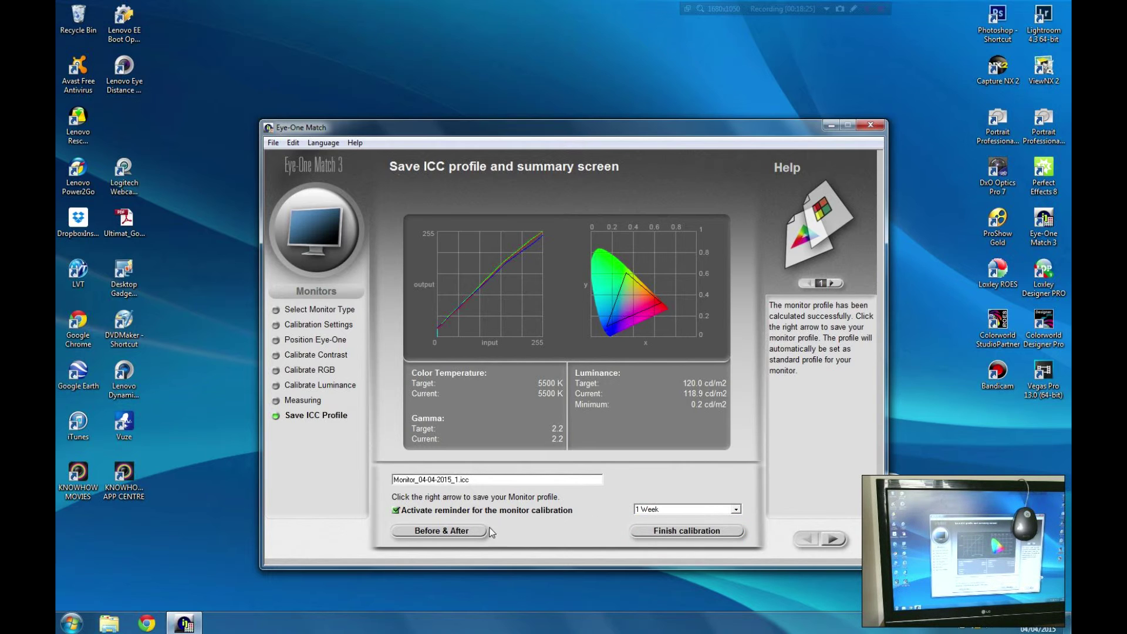
Step: Show the Before & After images and toggle calibration on and off to compare
left_click(443, 530)
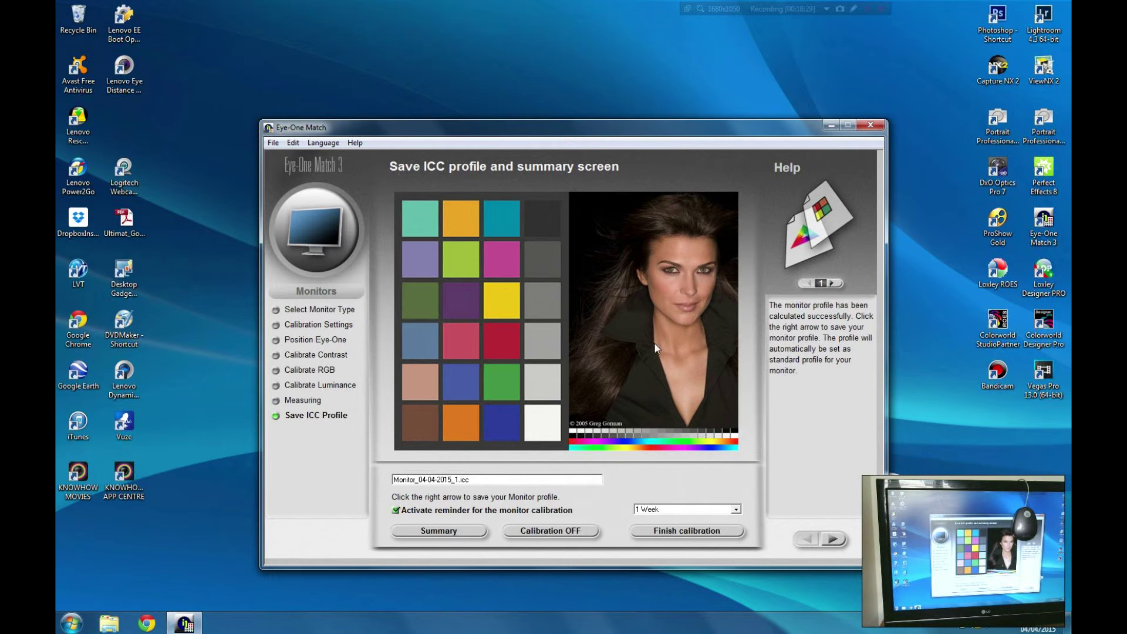
left_click(572, 533)
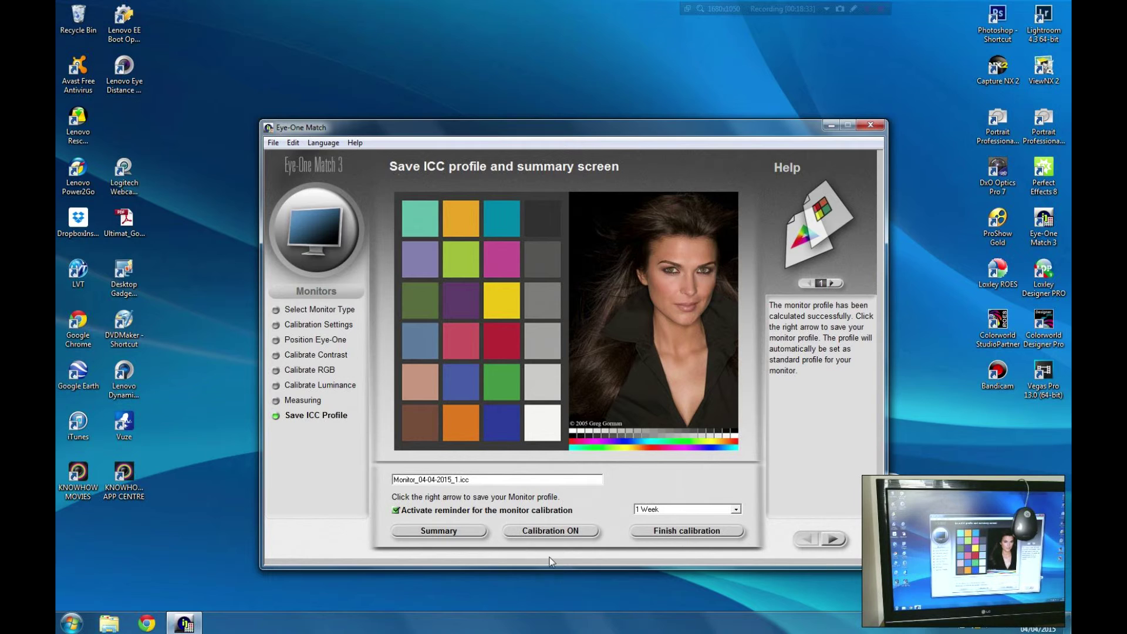
left_click(578, 534)
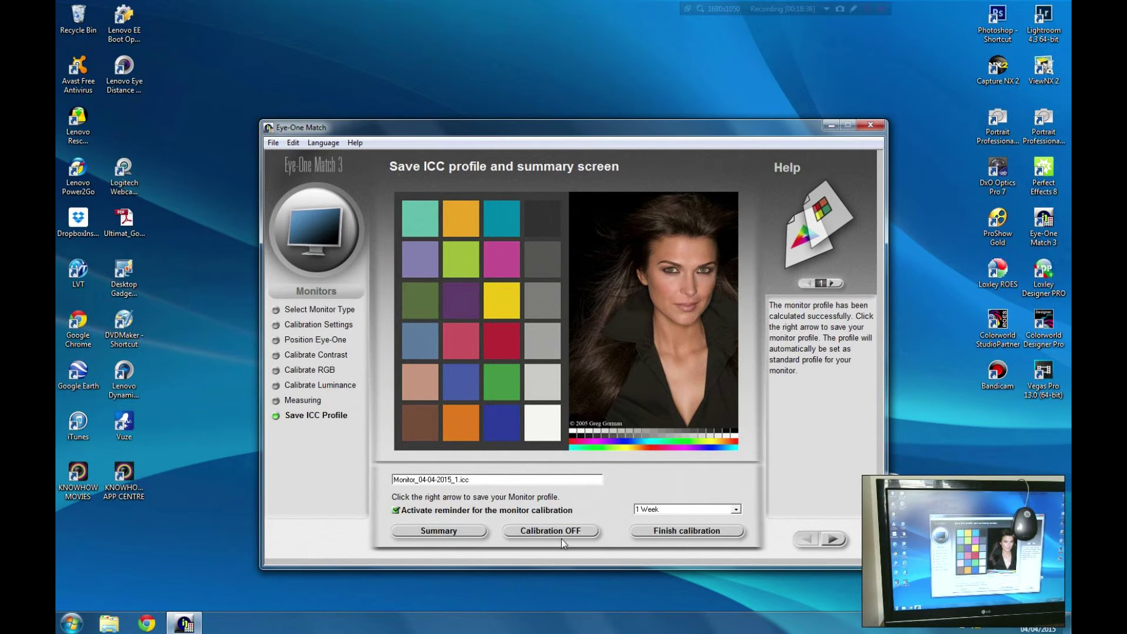
left_click(546, 533)
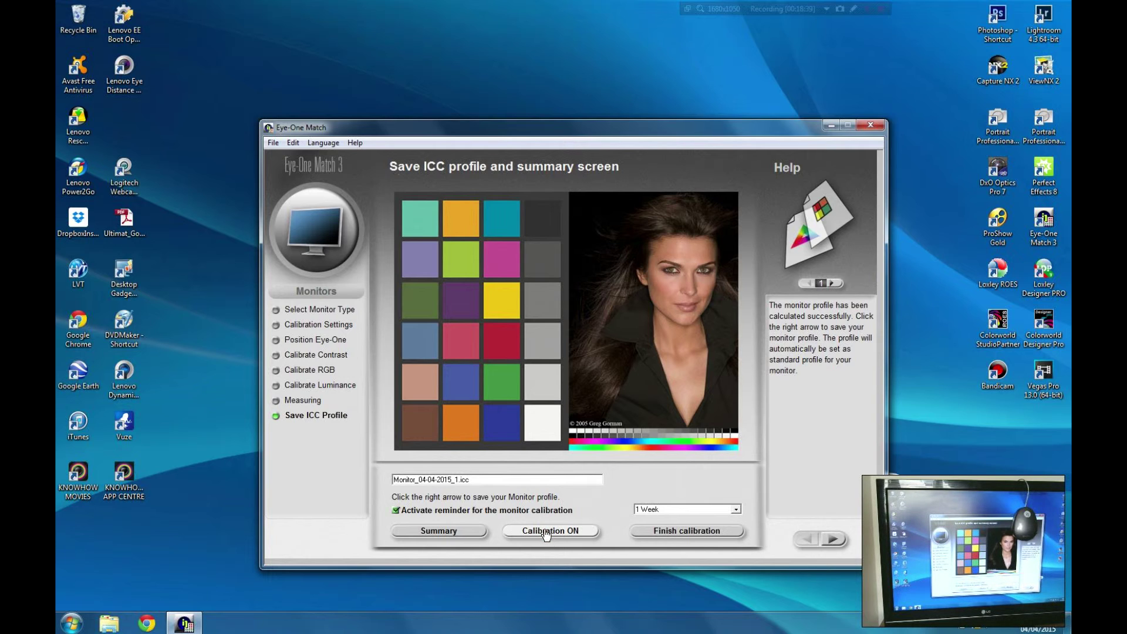
left_click(548, 534)
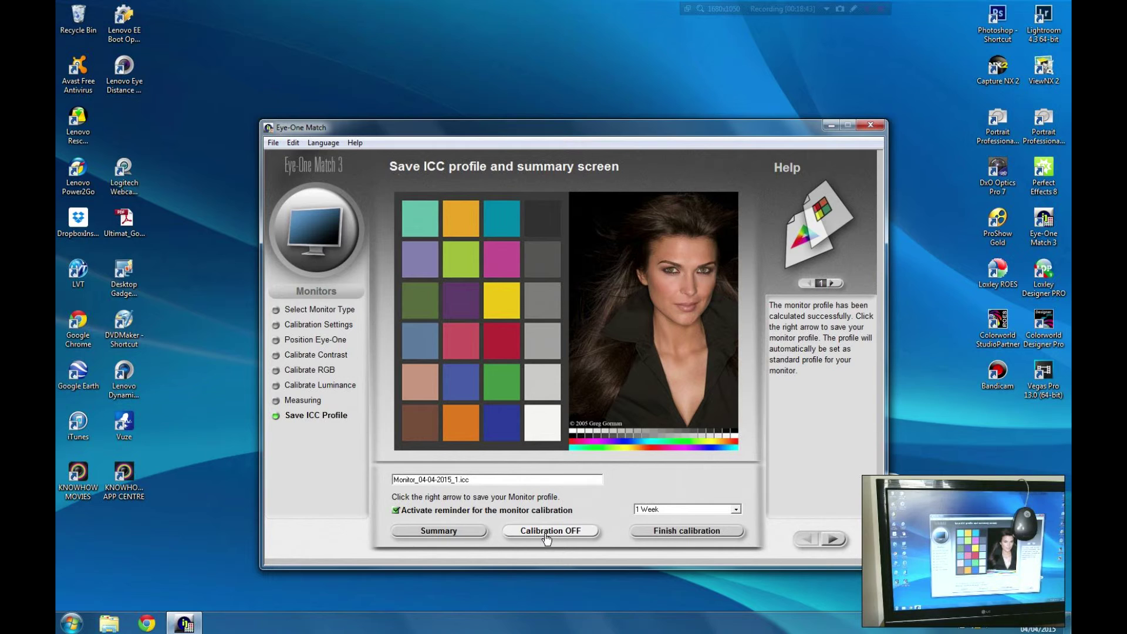
left_click(546, 534)
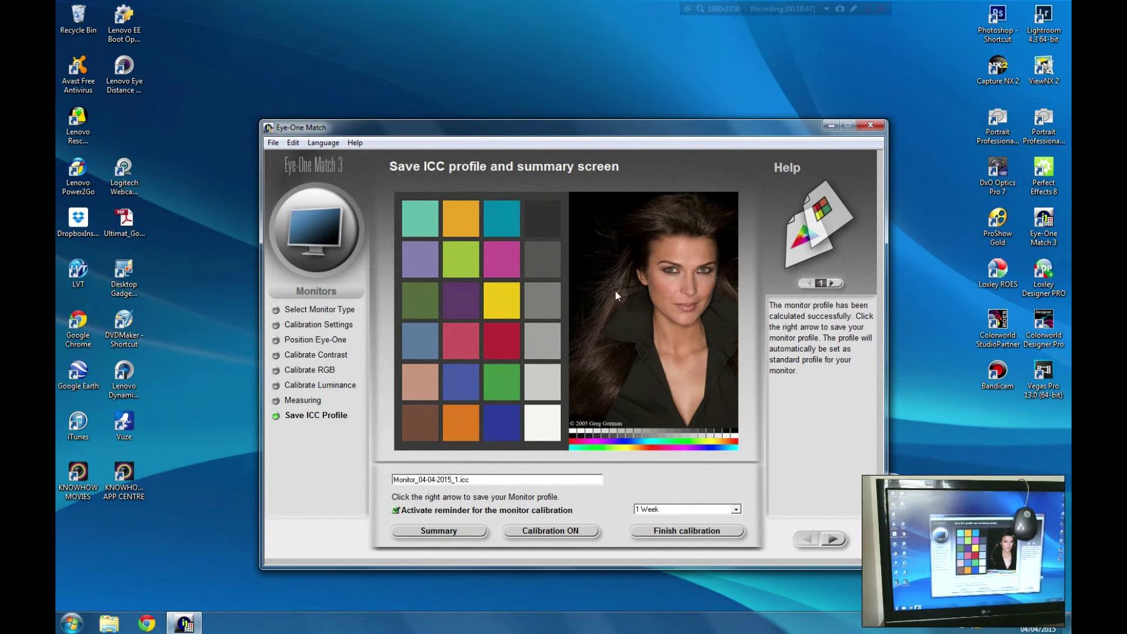
left_click(551, 534)
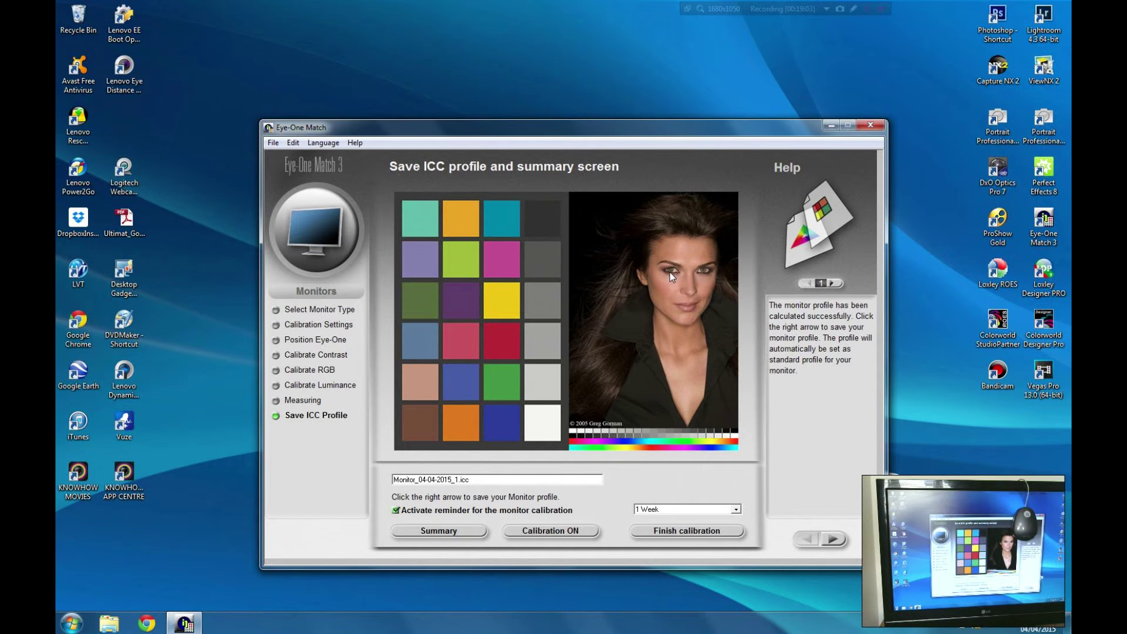
Step: Toggle calibration repeatedly to compare the portrait colours, ending with calibration on
left_click(552, 531)
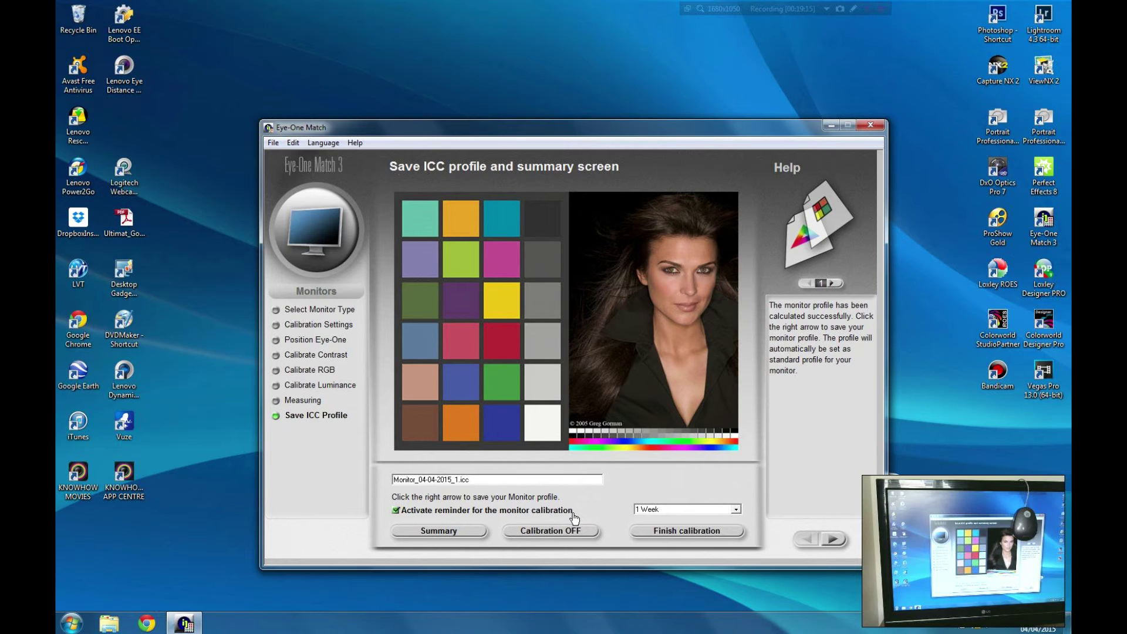
left_click(557, 534)
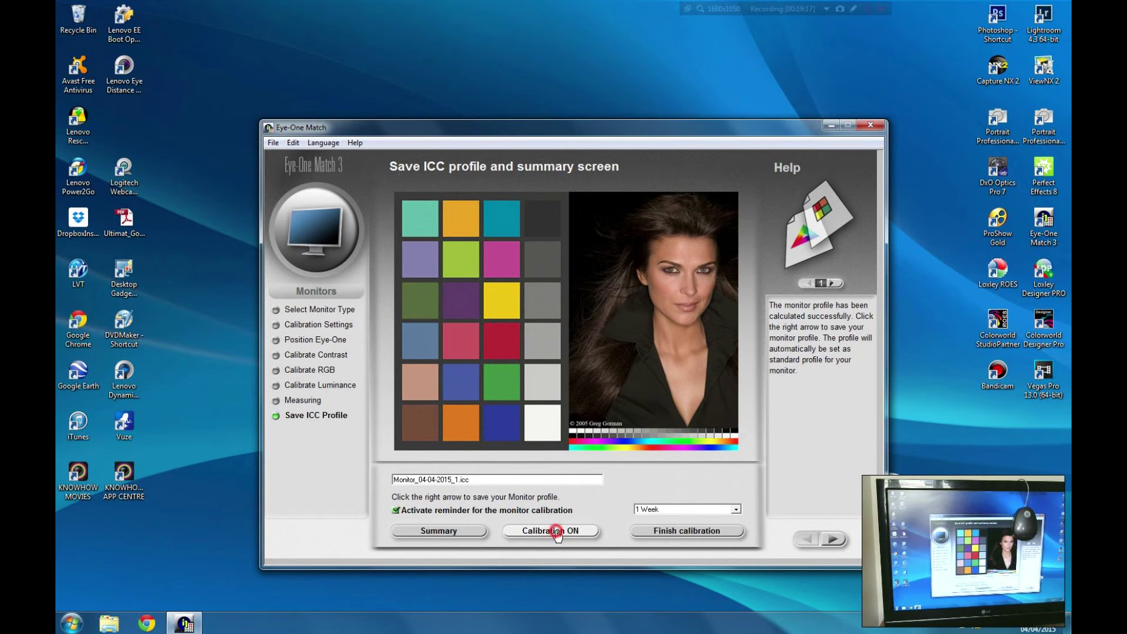
left_click(557, 533)
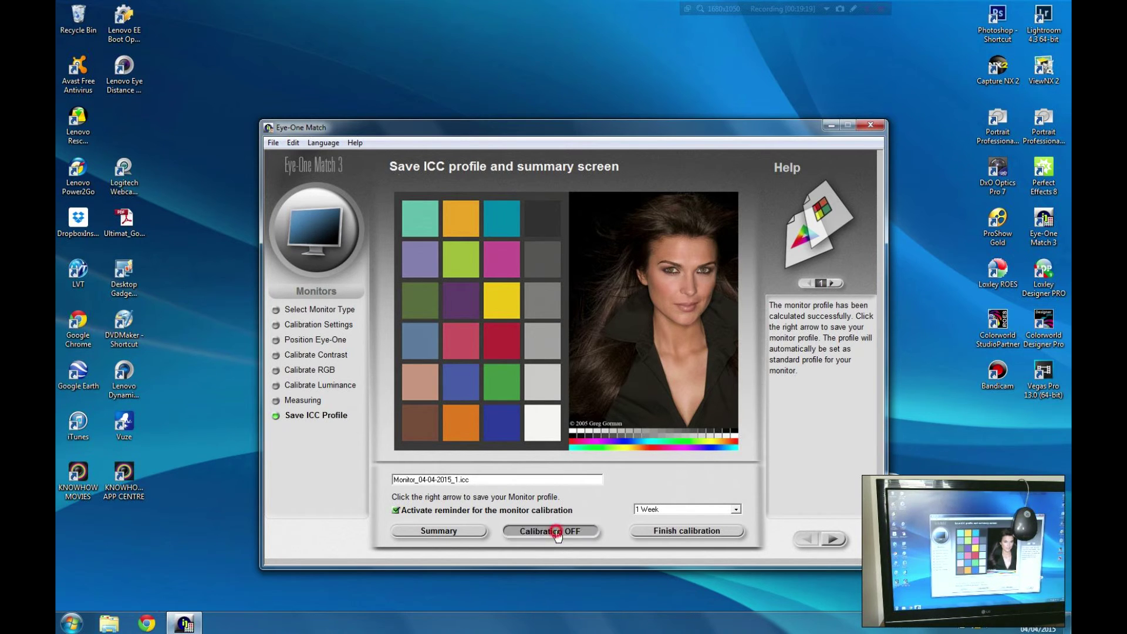
left_click(556, 533)
left_click(556, 534)
left_click(556, 534)
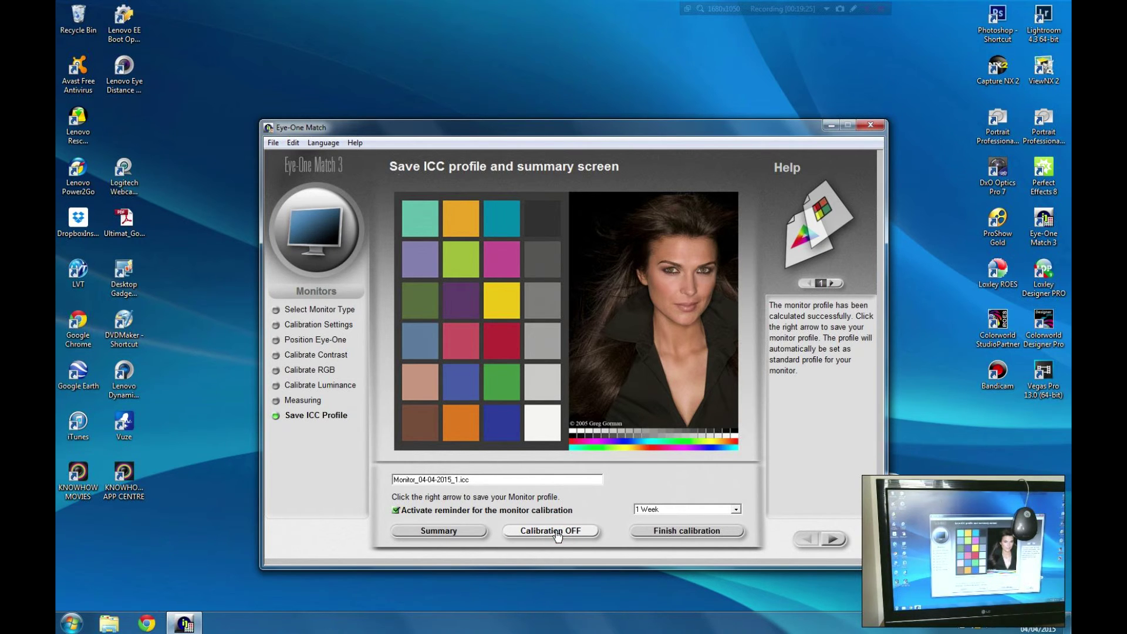
left_click(557, 535)
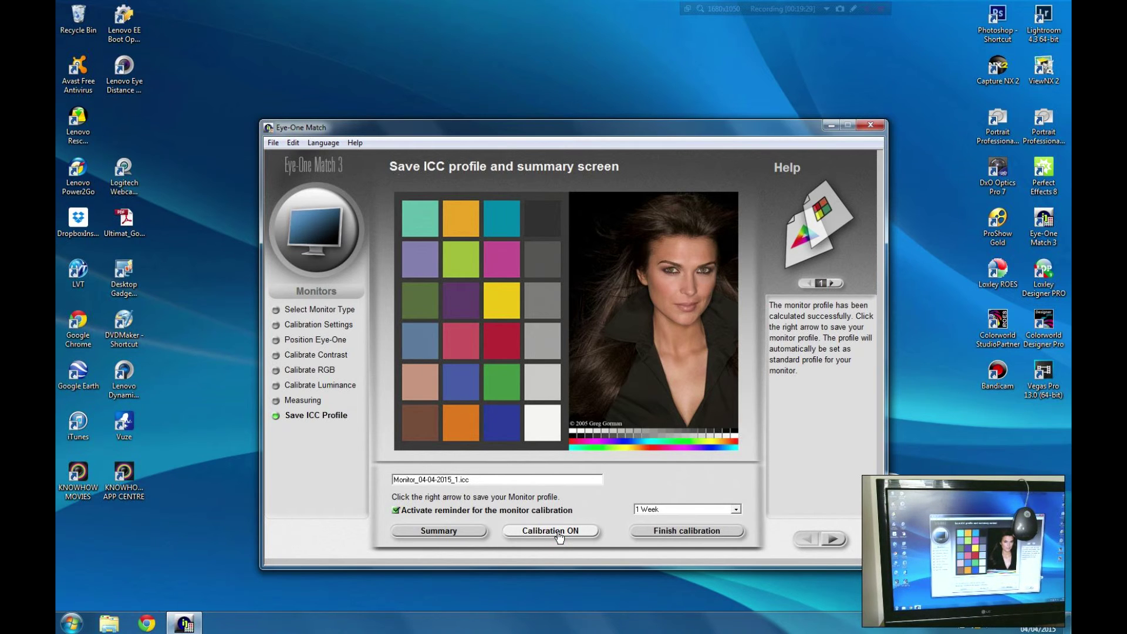
Step: Turn calibration off, save the monitor profile and confirm the saved-profile notice
left_click(558, 537)
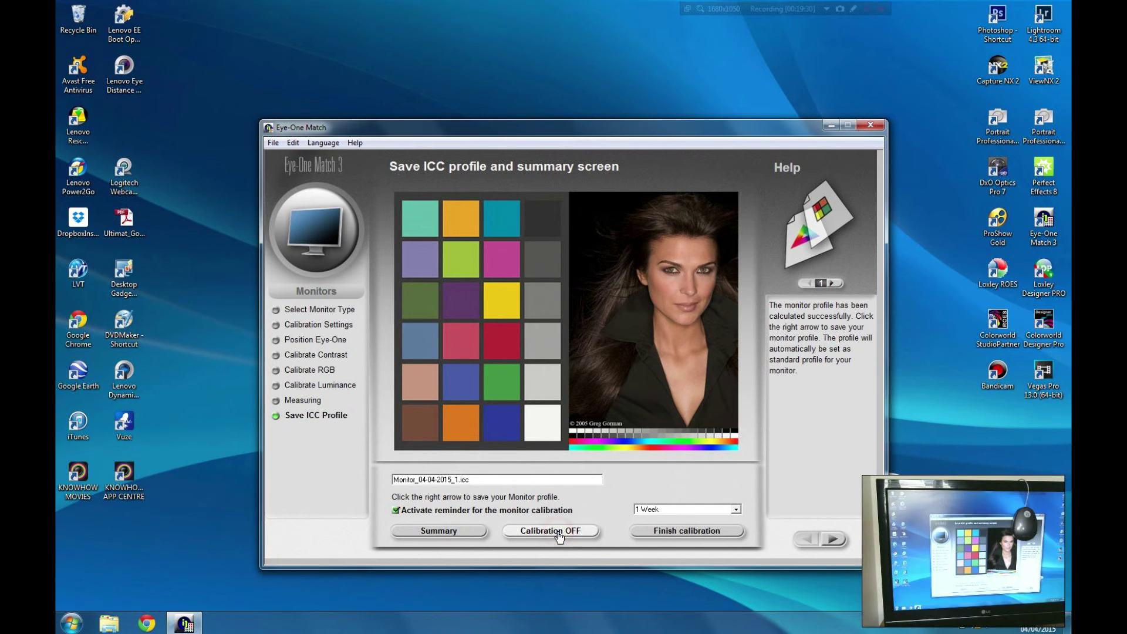
left_click(681, 533)
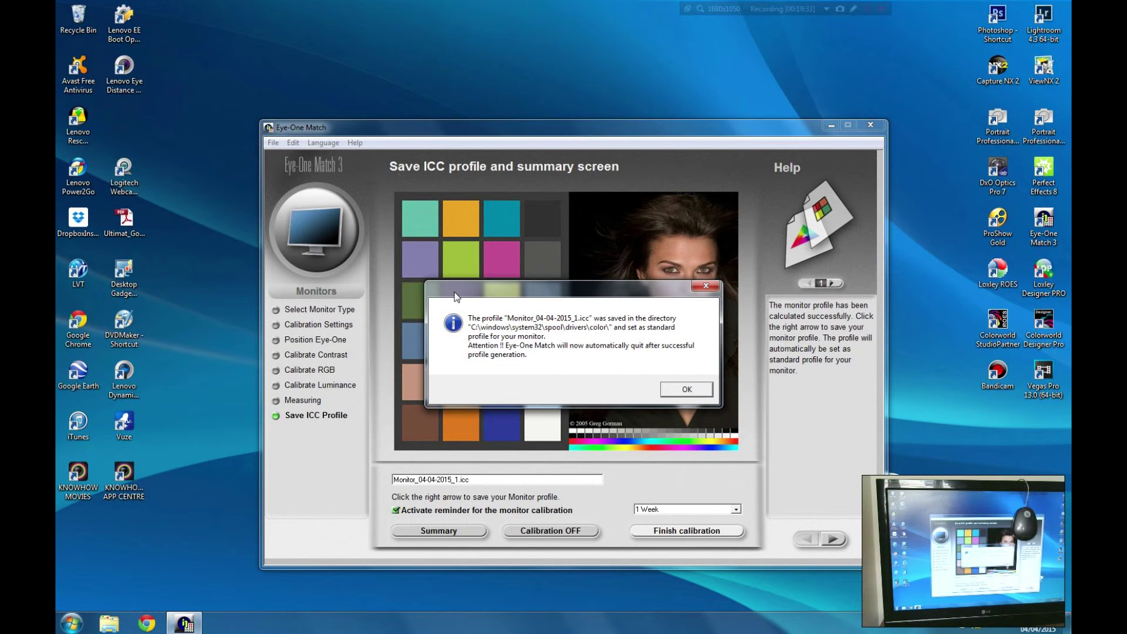
left_click(677, 392)
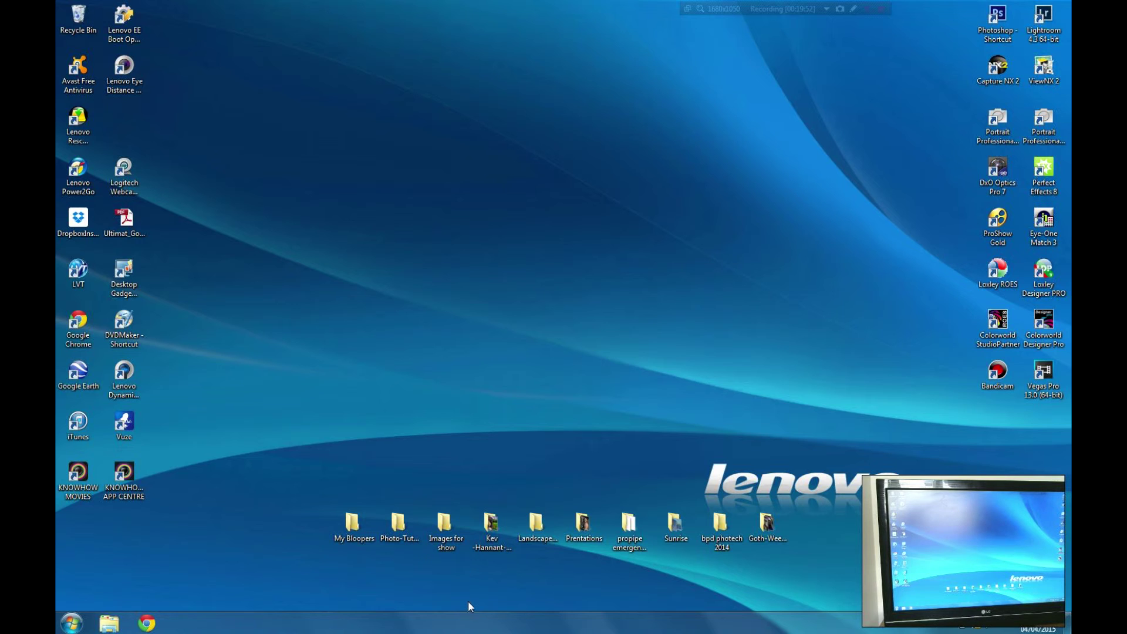
Step: Open the Prentations folder and open 02.jpg in Adobe Photoshop CS6
double_click(581, 528)
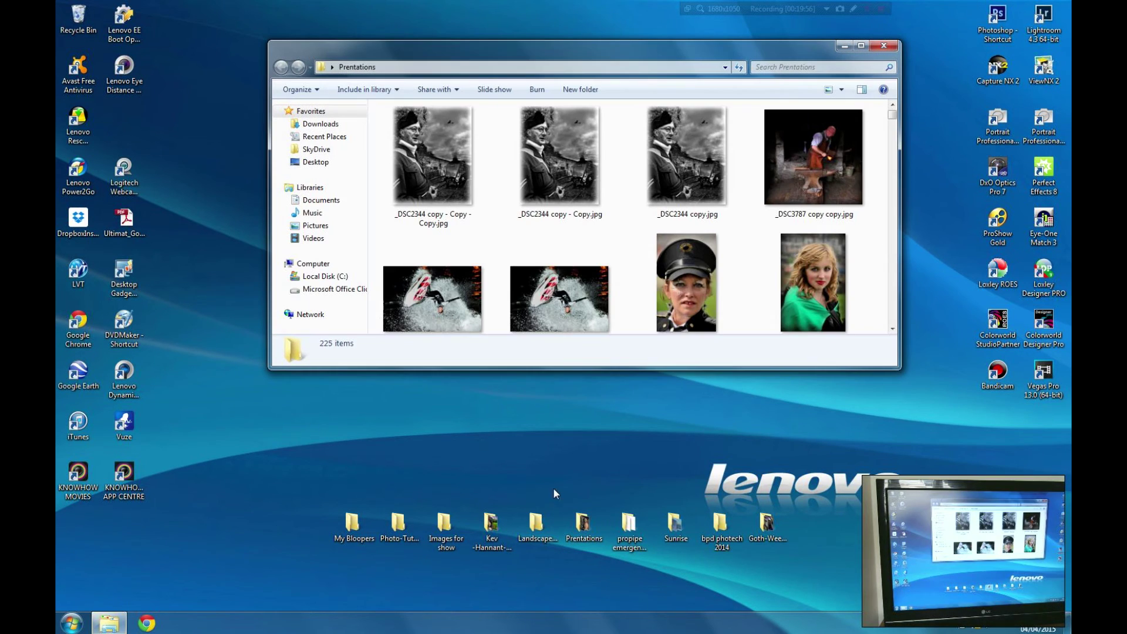
scroll(686, 250, "down", 2)
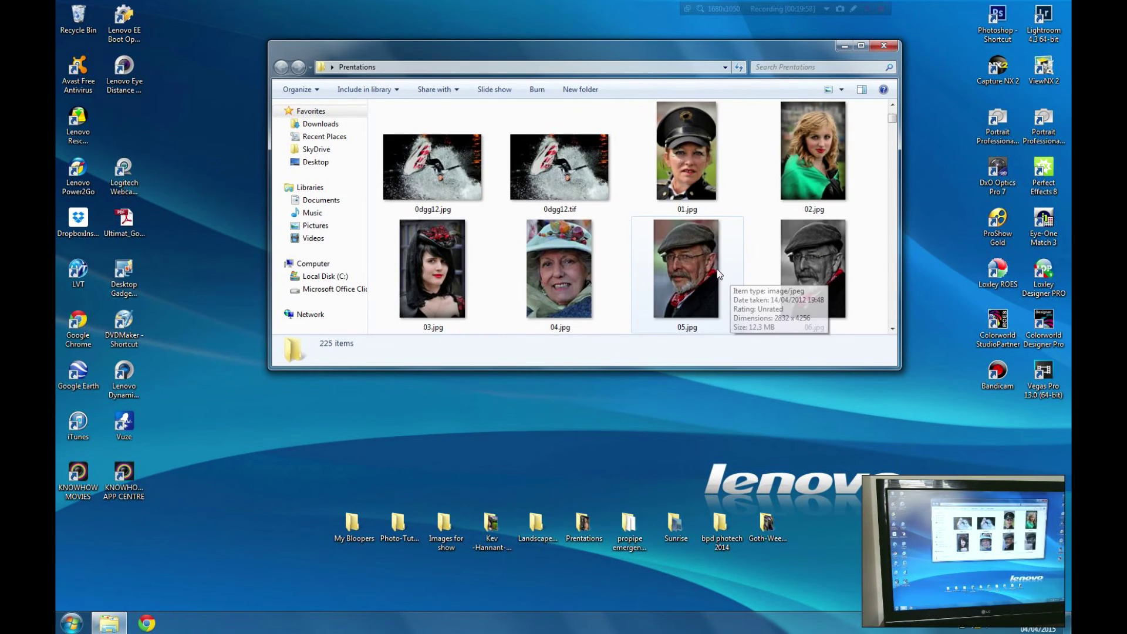
double_click(810, 150)
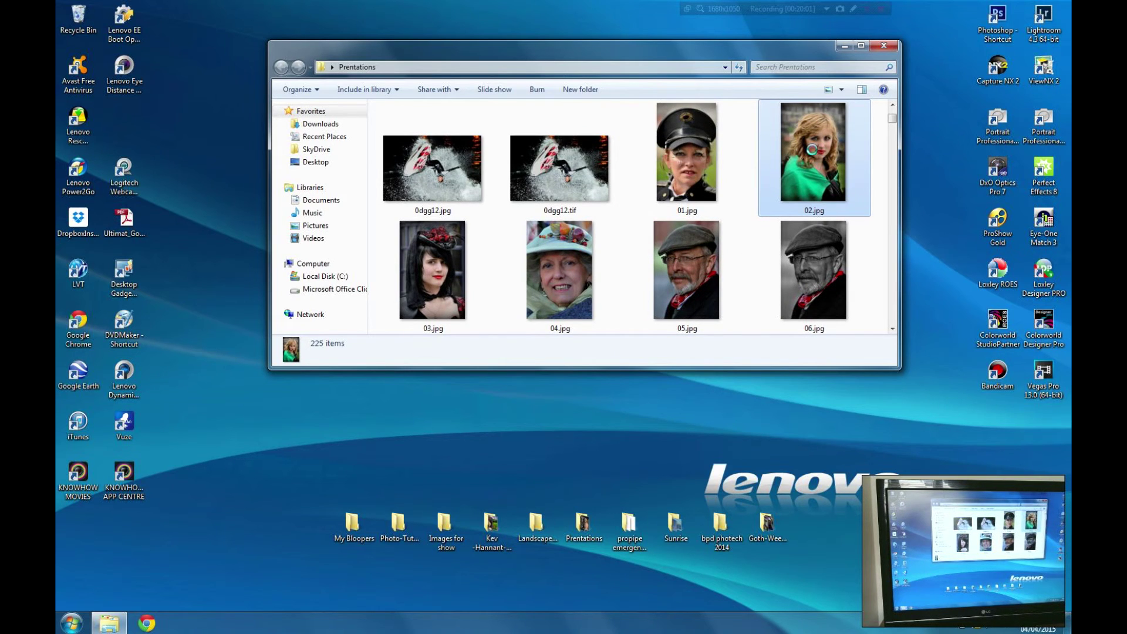
right_click(811, 148)
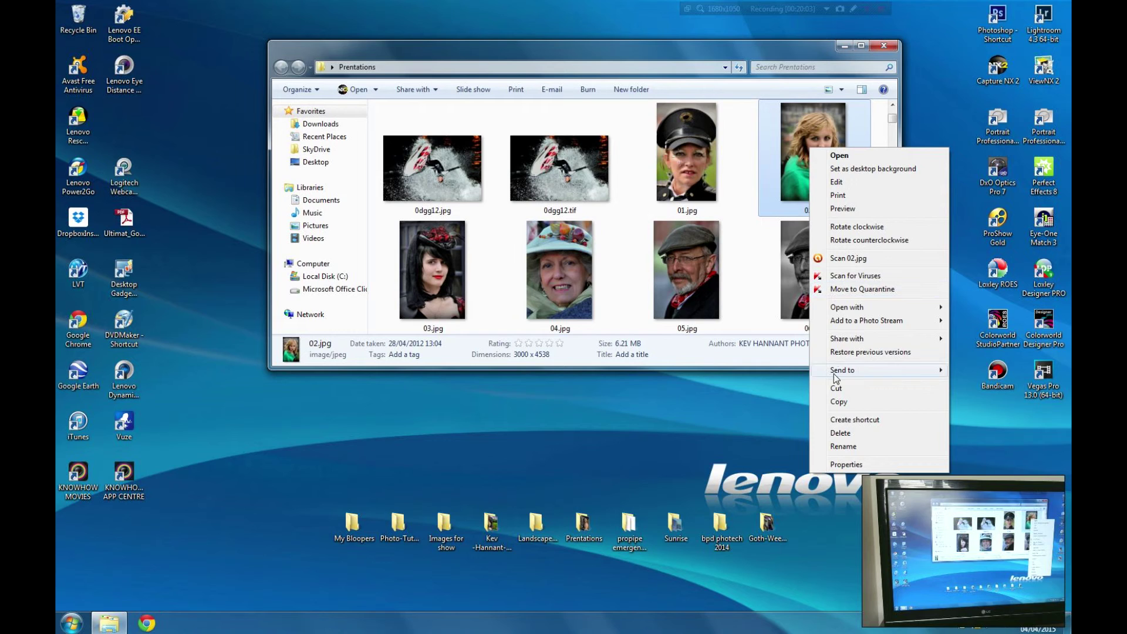
mouse_move(847, 308)
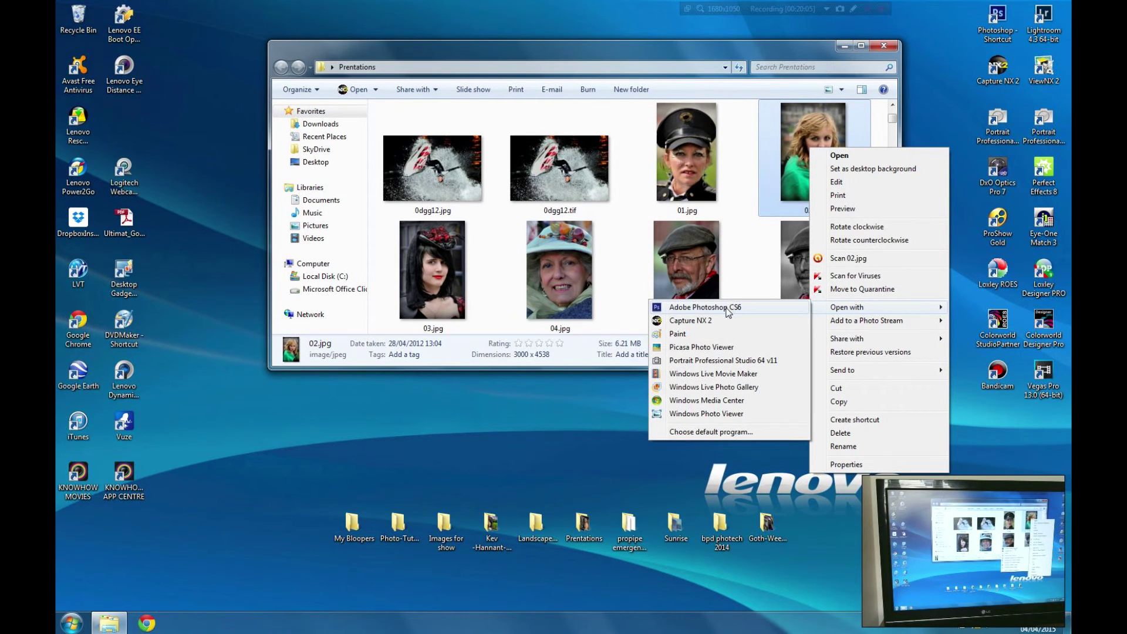
left_click(727, 308)
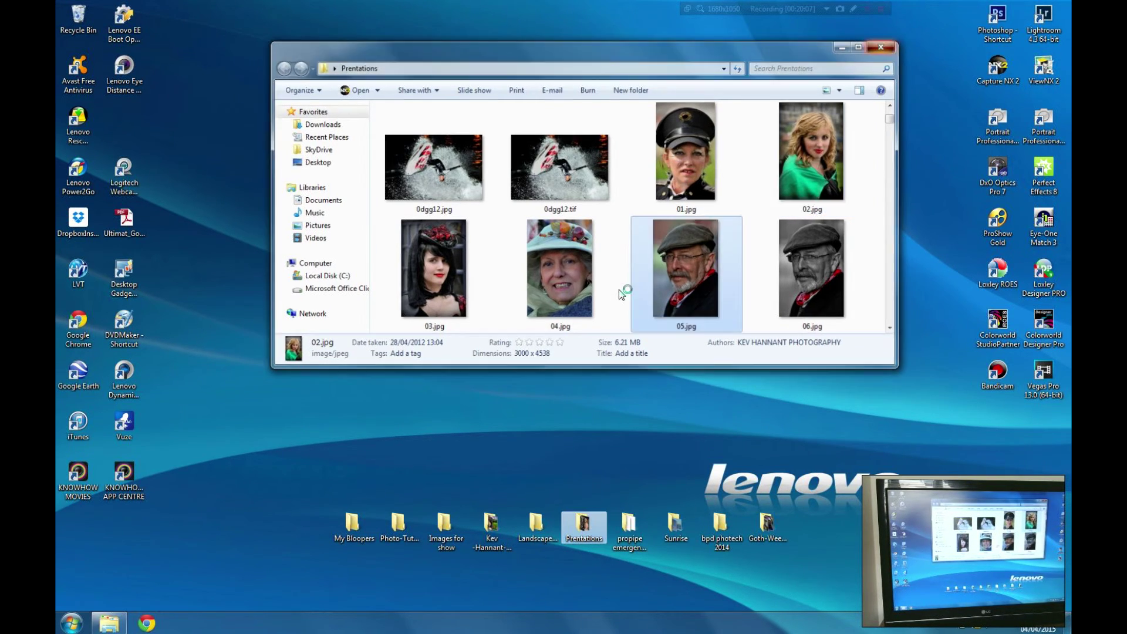
Step: Close the Prentations folder window so the 02.jpg portrait shows in Photoshop
key("super+d")
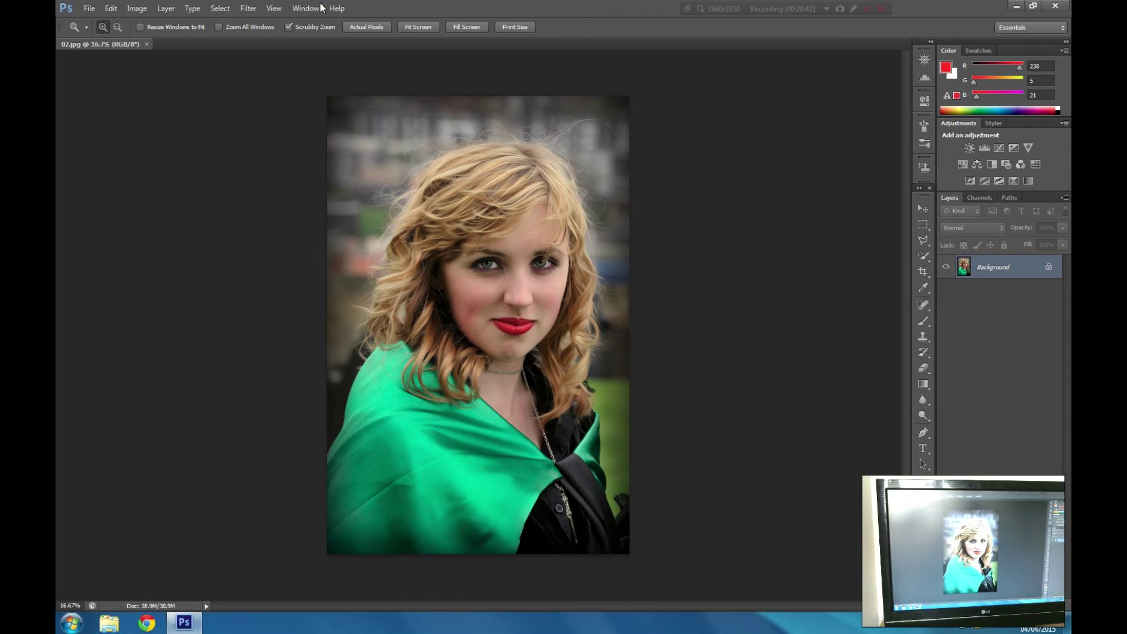
left_click(450, 251)
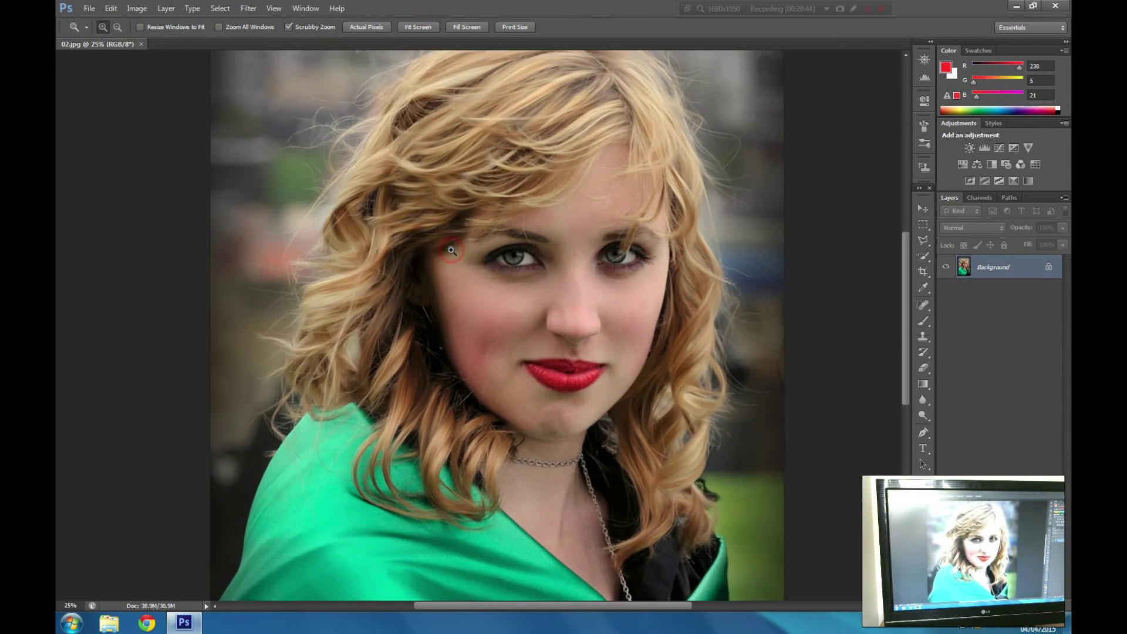
left_click(450, 252)
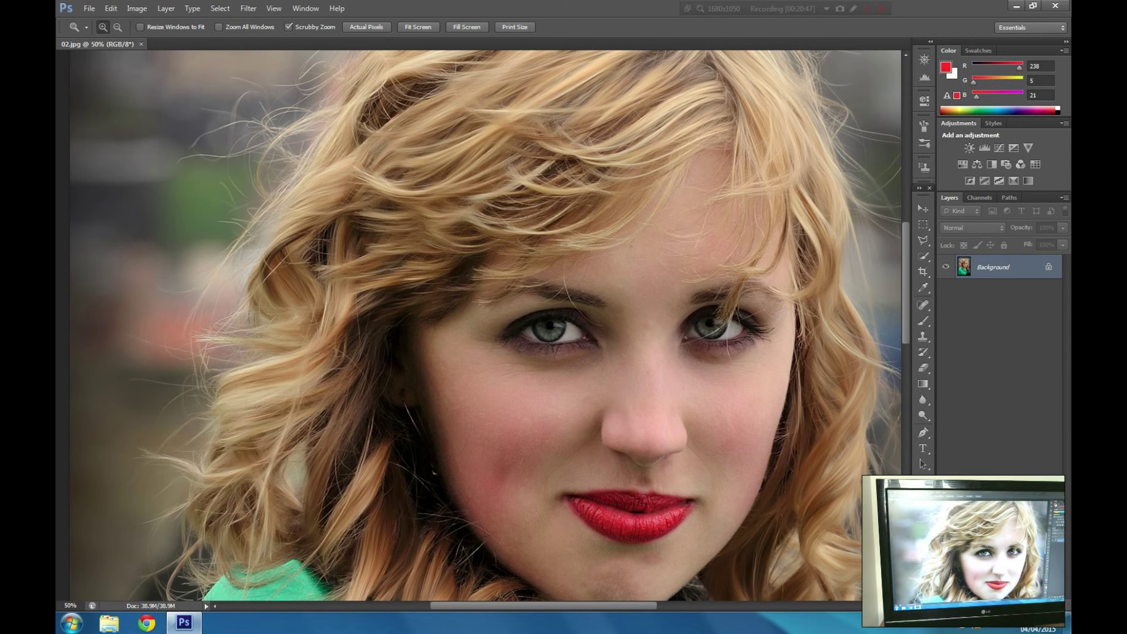
key("space")
mouse_move(675, 454)
left_mouse_down()
mouse_move(639, 238)
mouse_move(586, 289)
mouse_move(564, 477)
mouse_move(647, 535)
mouse_move(670, 524)
mouse_move(660, 420)
mouse_move(618, 389)
mouse_move(618, 418)
left_mouse_up()
key("z")
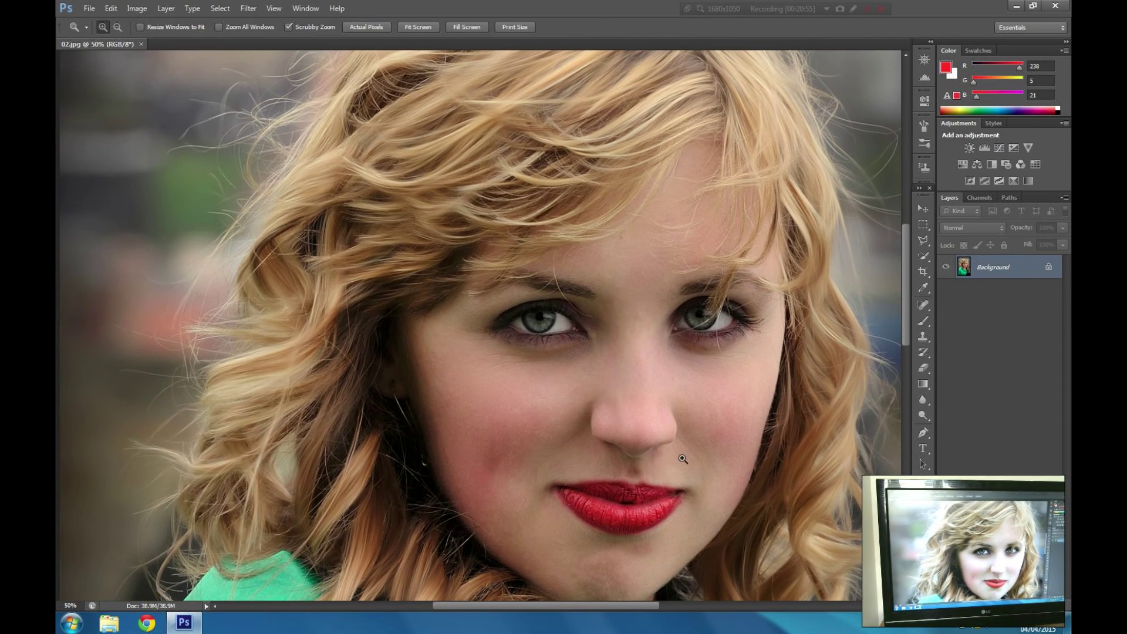
left_click_drag(683, 452, 731, 443)
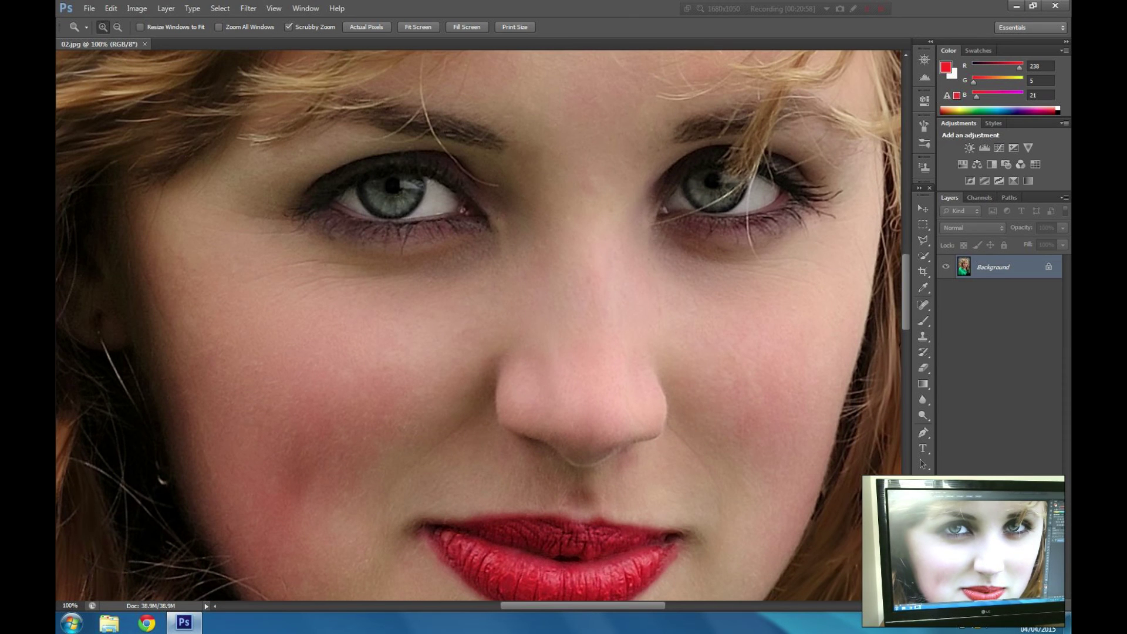
key("h")
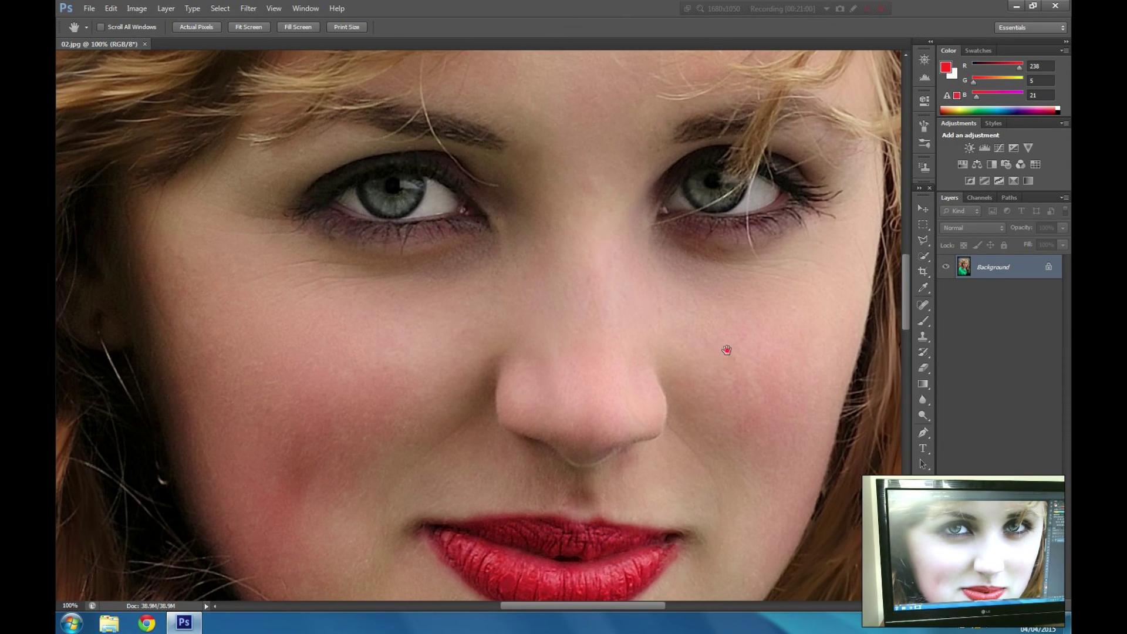
left_click_drag(730, 352, 747, 508)
mouse_move(541, 373)
left_mouse_down()
mouse_move(586, 453)
mouse_move(566, 422)
left_mouse_up()
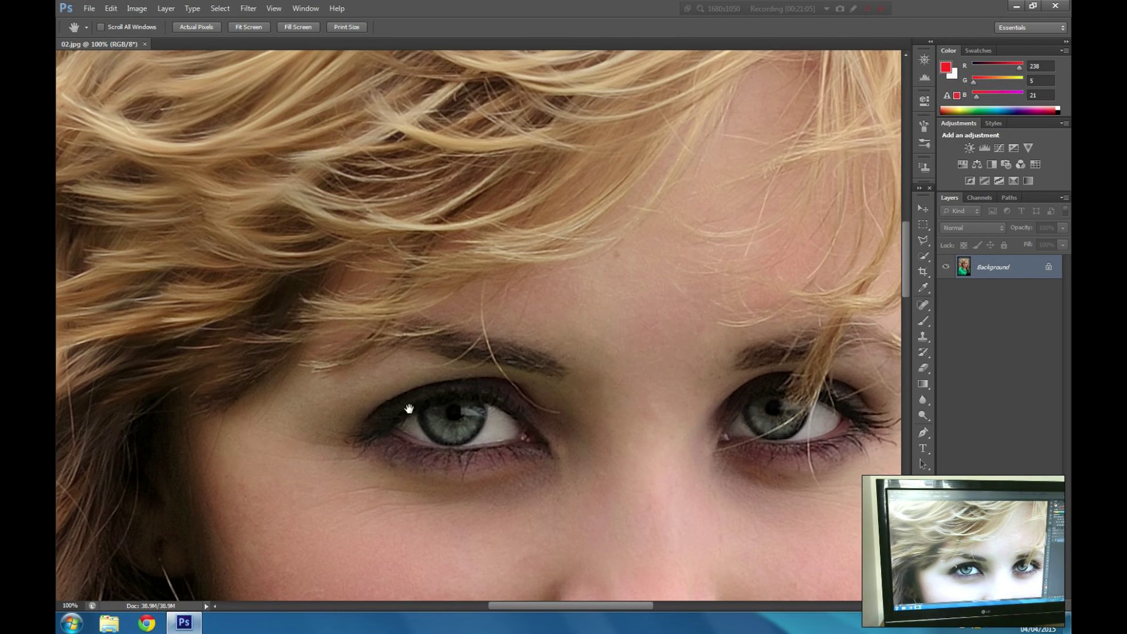
left_click_drag(408, 403, 373, 124)
left_click_drag(413, 489, 485, 314)
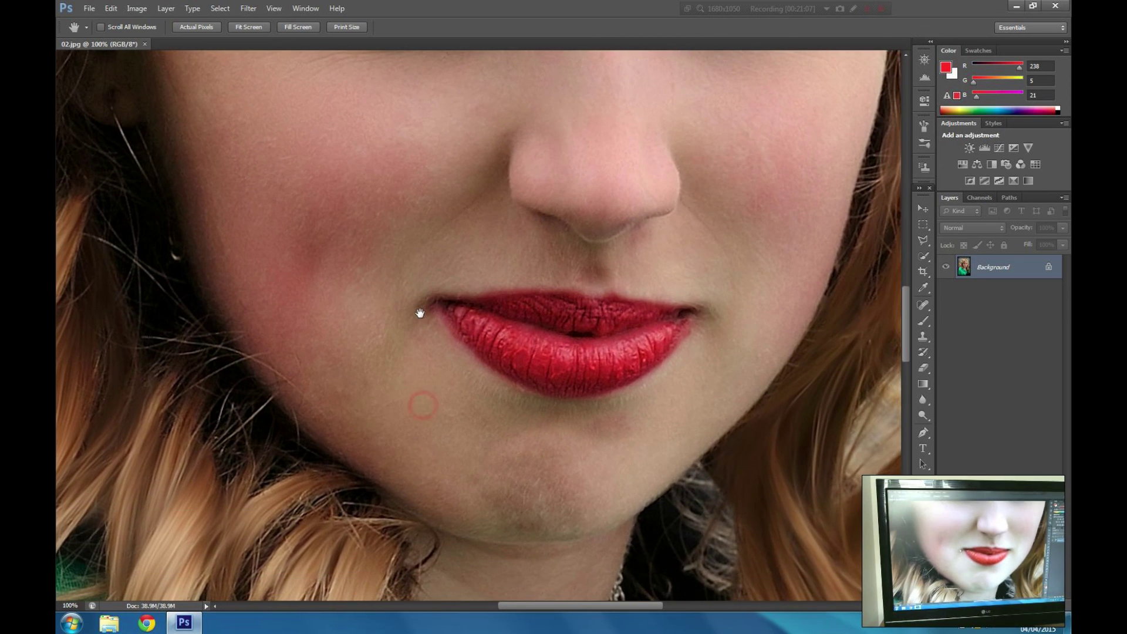
left_click_drag(445, 360, 405, 435)
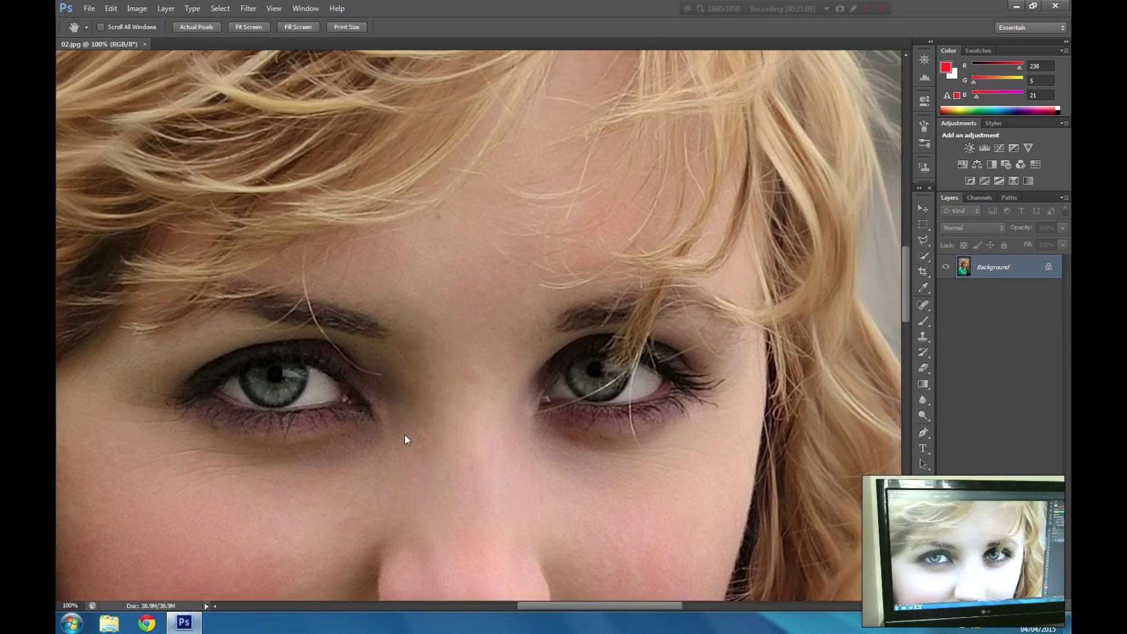
mouse_move(426, 377)
left_mouse_down()
mouse_move(476, 428)
mouse_move(551, 548)
mouse_move(706, 378)
left_mouse_up()
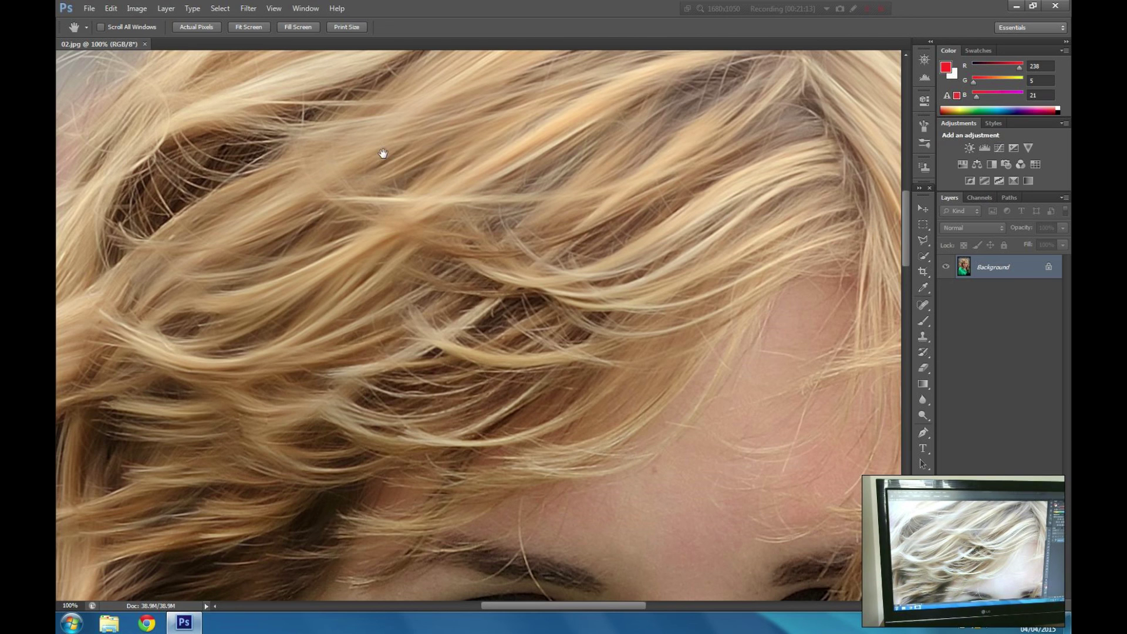
left_click(247, 28)
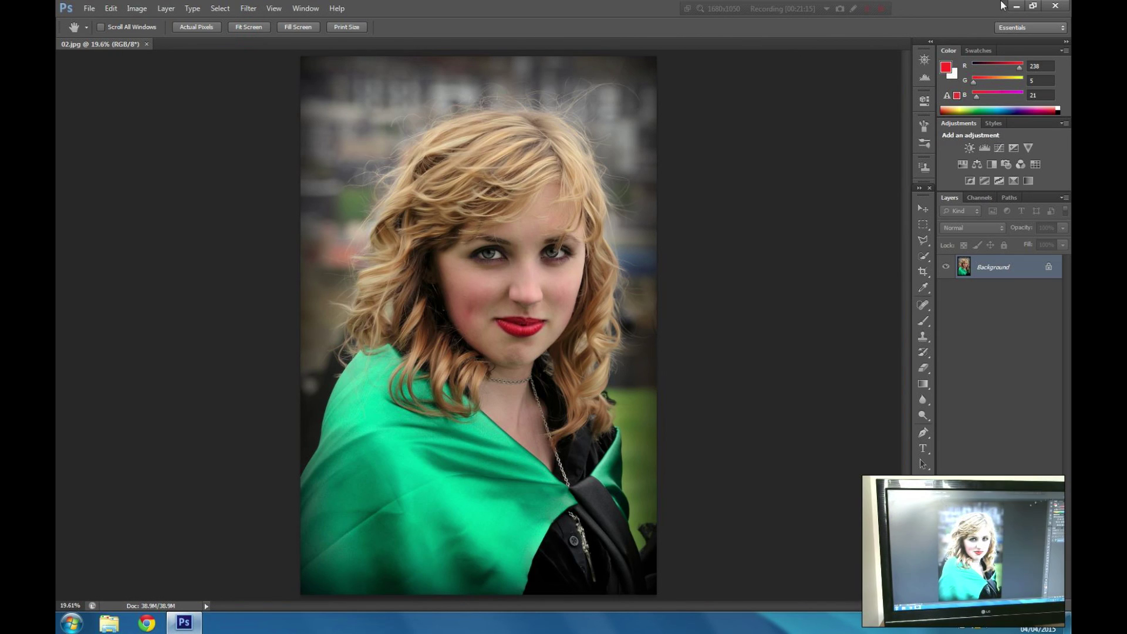
Step: Quit Photoshop CS6 with the 02.jpg portrait, returning to an empty desktop
left_click(1057, 6)
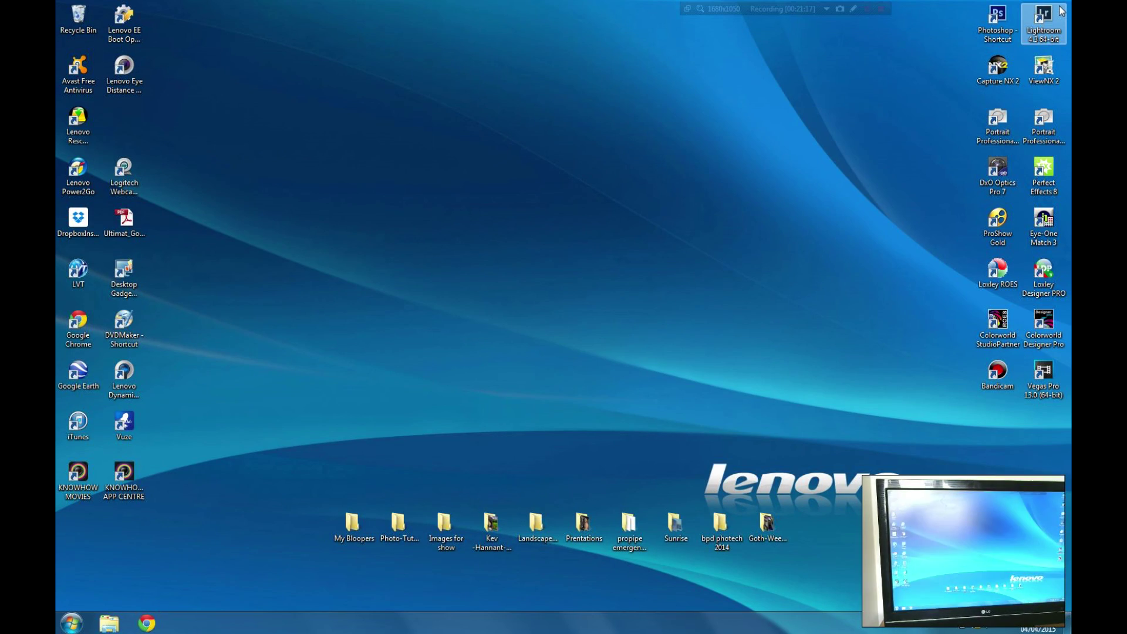